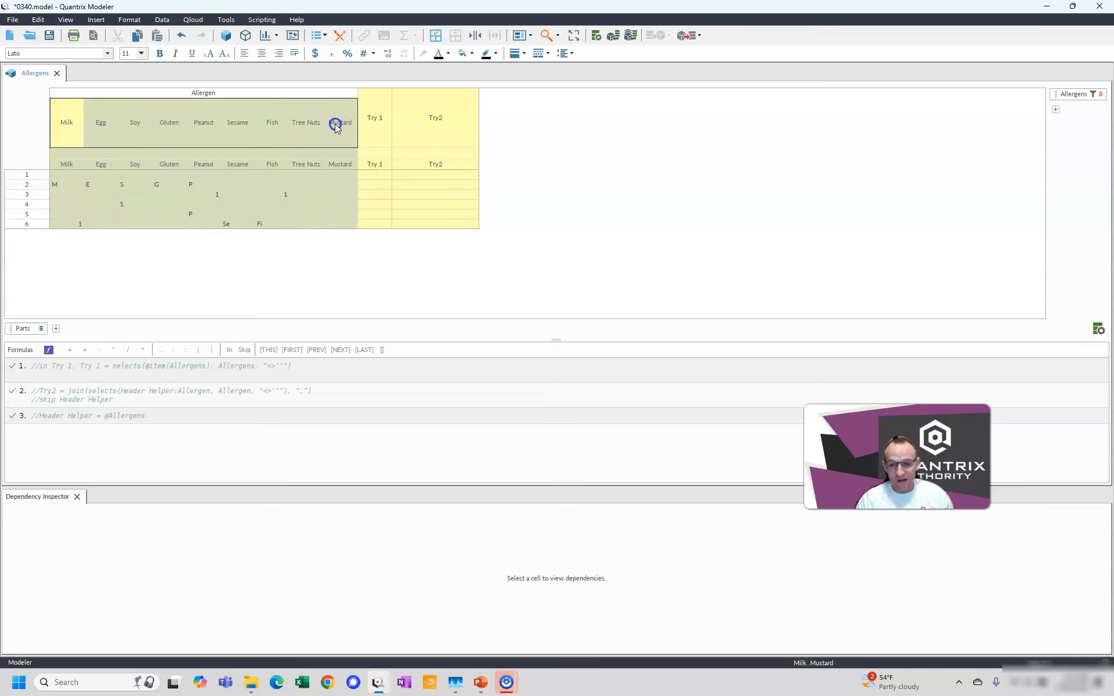
# Step: Examine the allergen marks in rows 2 and 6, including the Milk, Peanut and Sesame cells
pyautogui.click(197, 186)
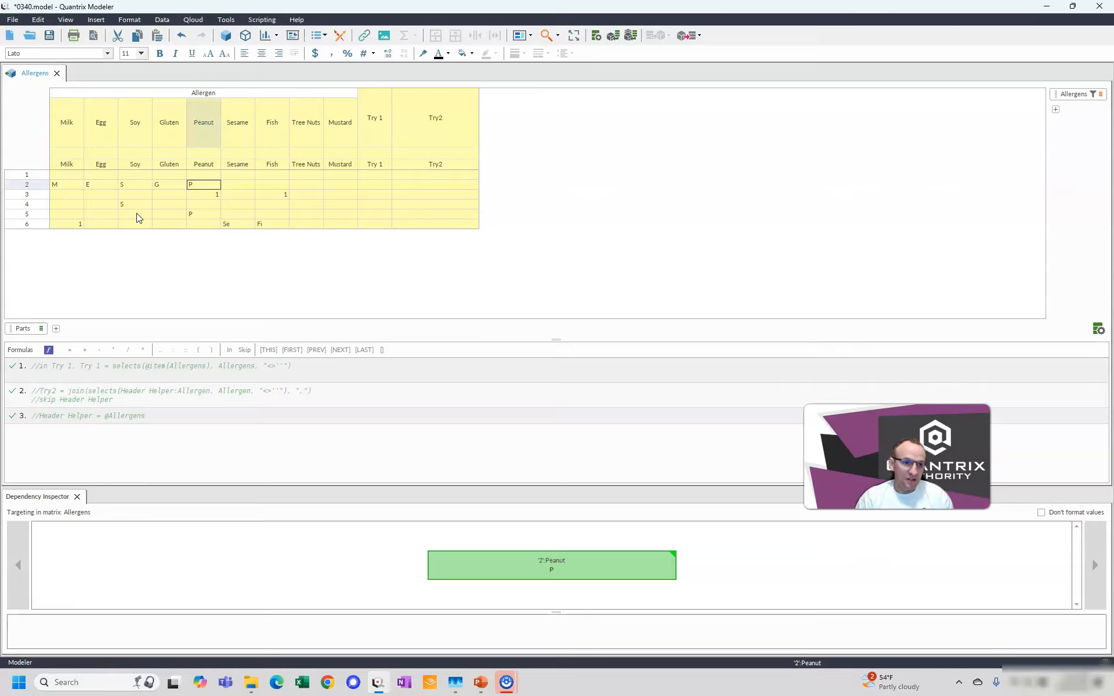
pyautogui.click(81, 141)
pyautogui.click(69, 190)
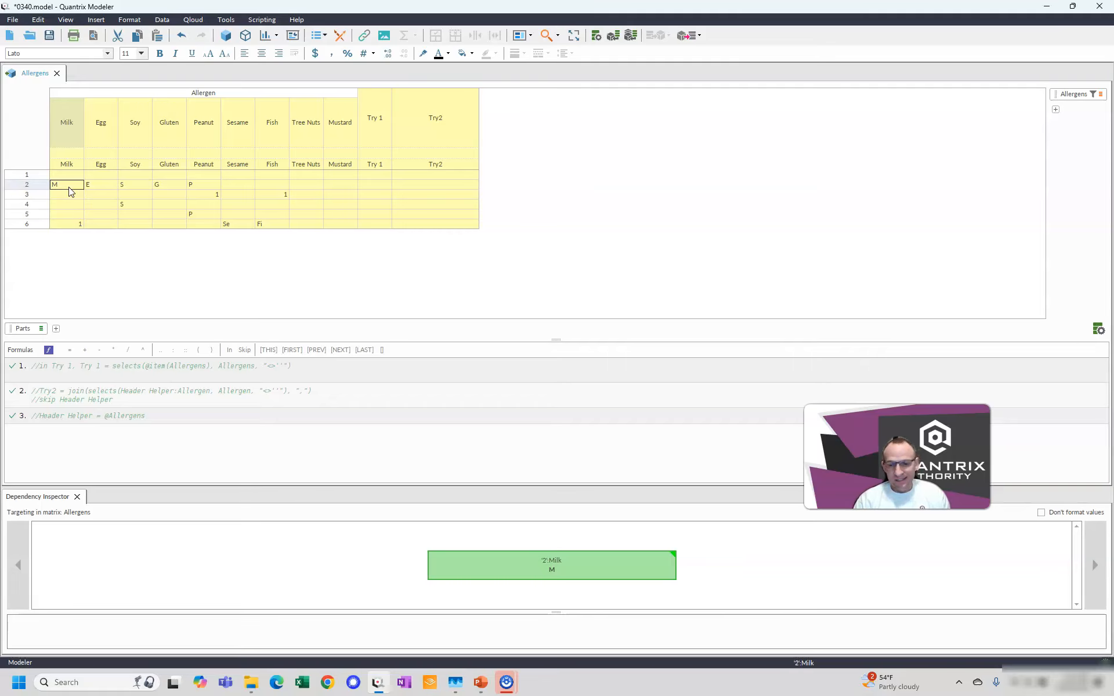
pyautogui.click(28, 185)
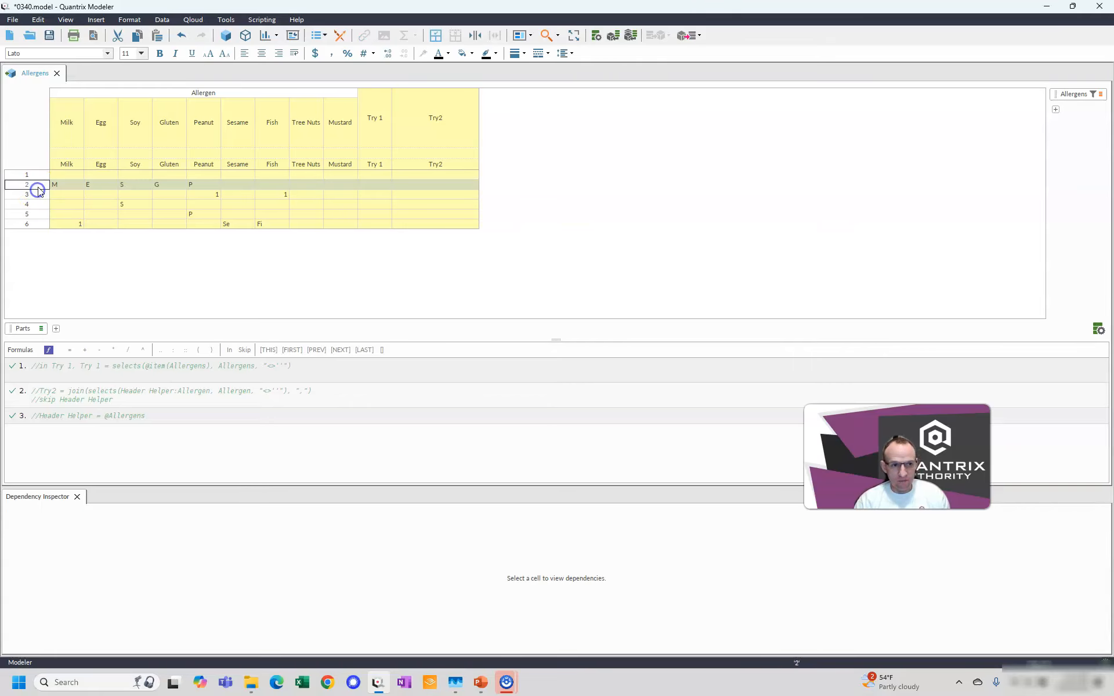
pyautogui.click(77, 224)
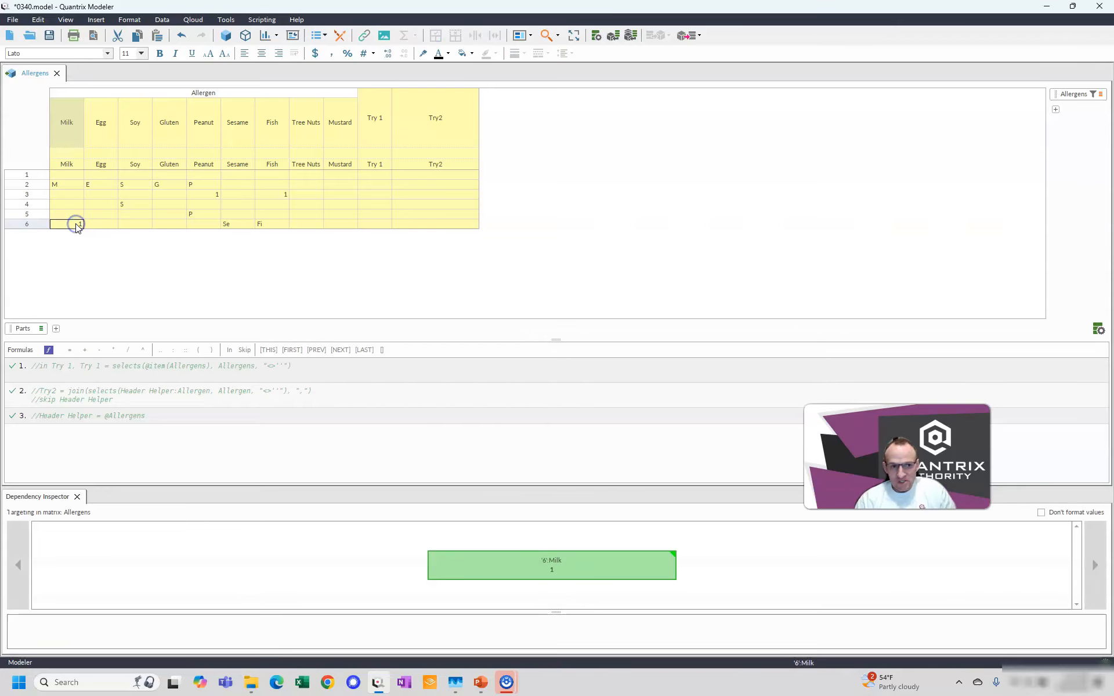
pyautogui.click(238, 129)
pyautogui.click(231, 230)
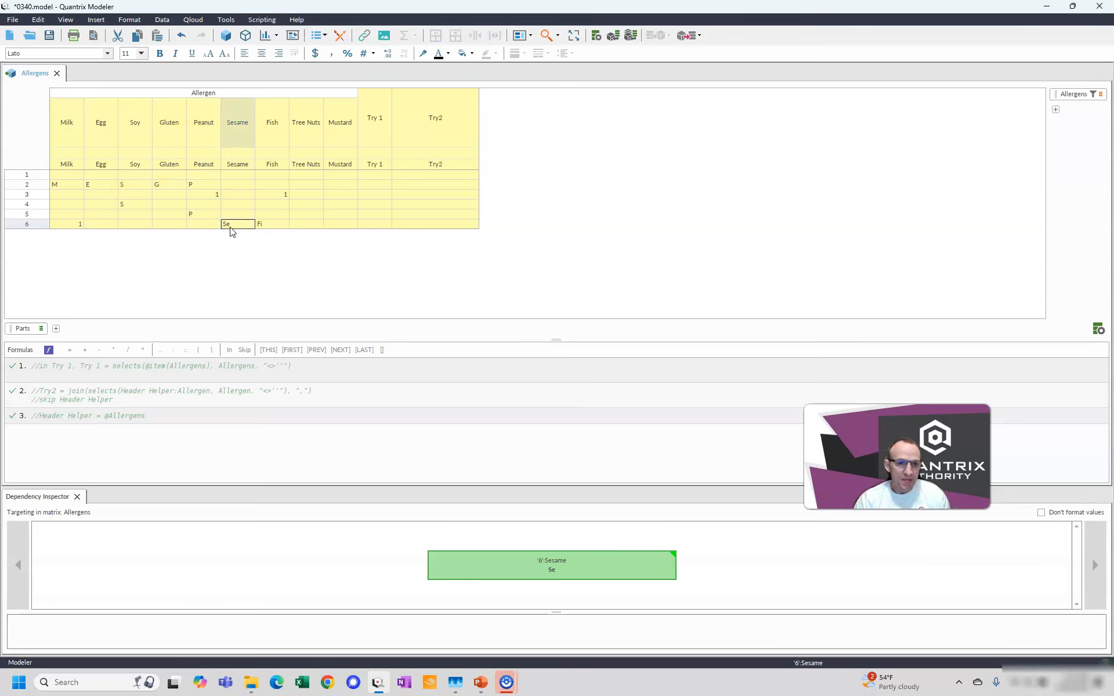
# Step: Widen the Try 1 column slightly and select row 2's cells from Milk through Mustard
pyautogui.click(375, 120)
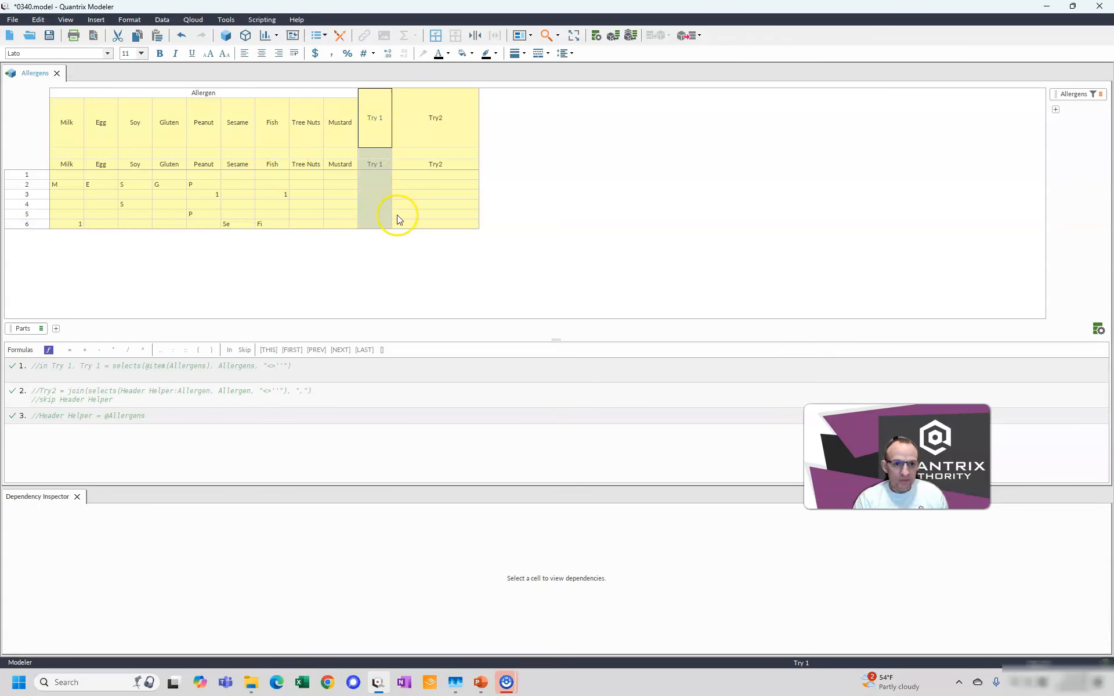
pyautogui.moveTo(392, 137); pyautogui.dragTo(413, 129)
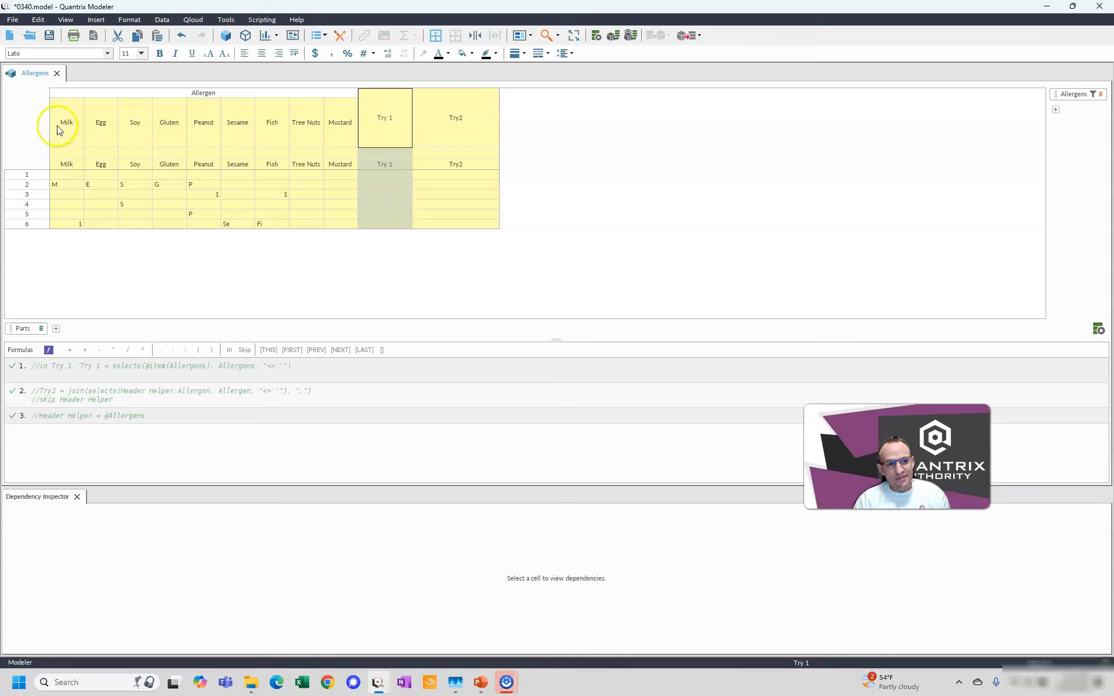
pyautogui.click(64, 186)
pyautogui.moveTo(64, 187); pyautogui.dragTo(338, 188)
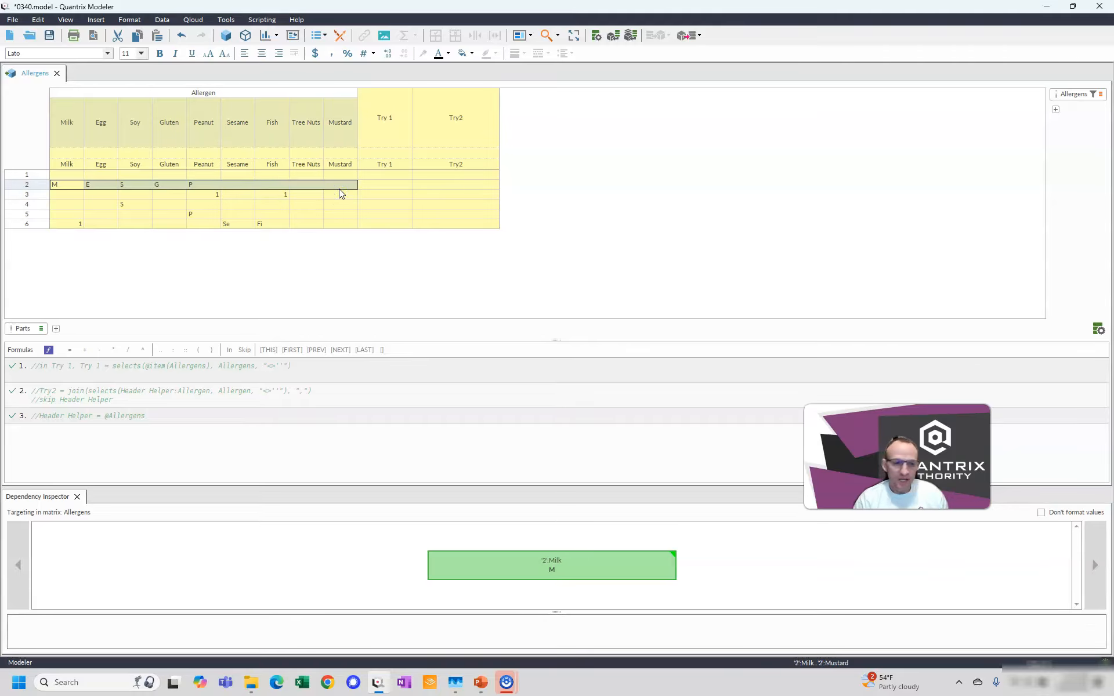
pyautogui.click(381, 129)
pyautogui.click(536, 281)
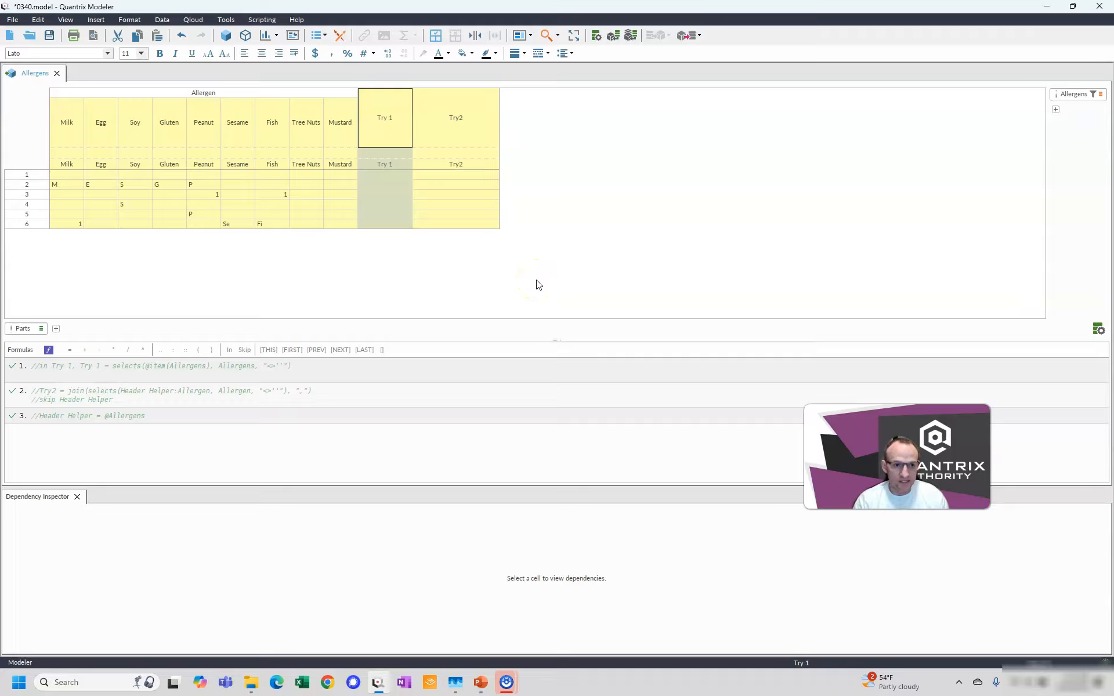
pyautogui.write('= ')
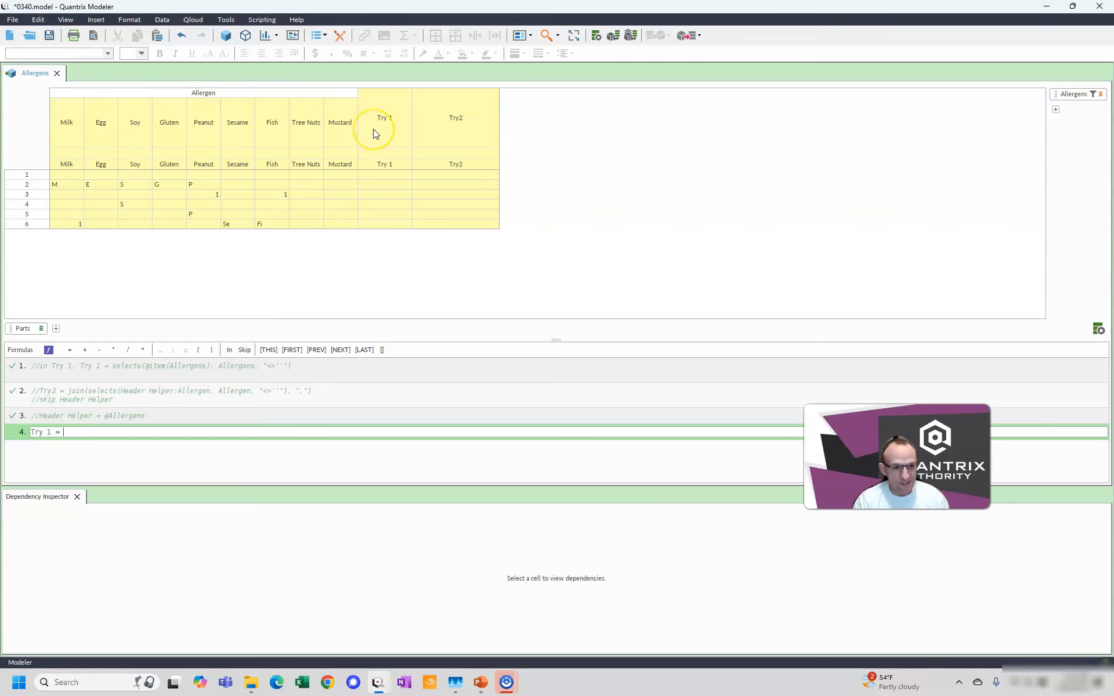
pyautogui.write('sel')
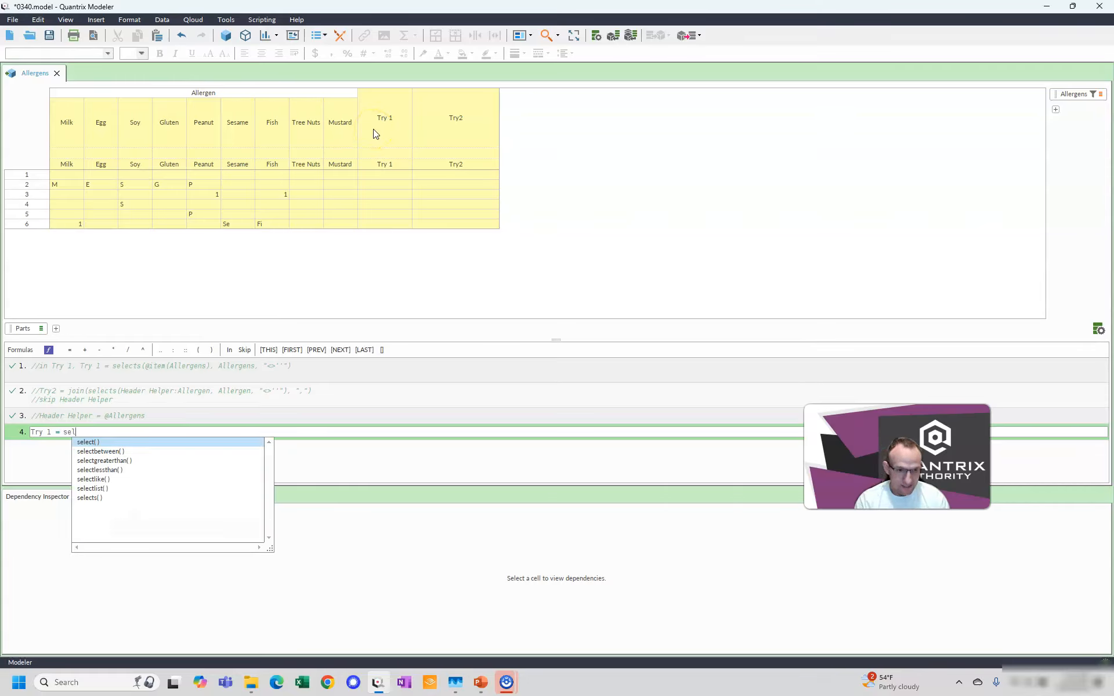
pyautogui.write('ects(')
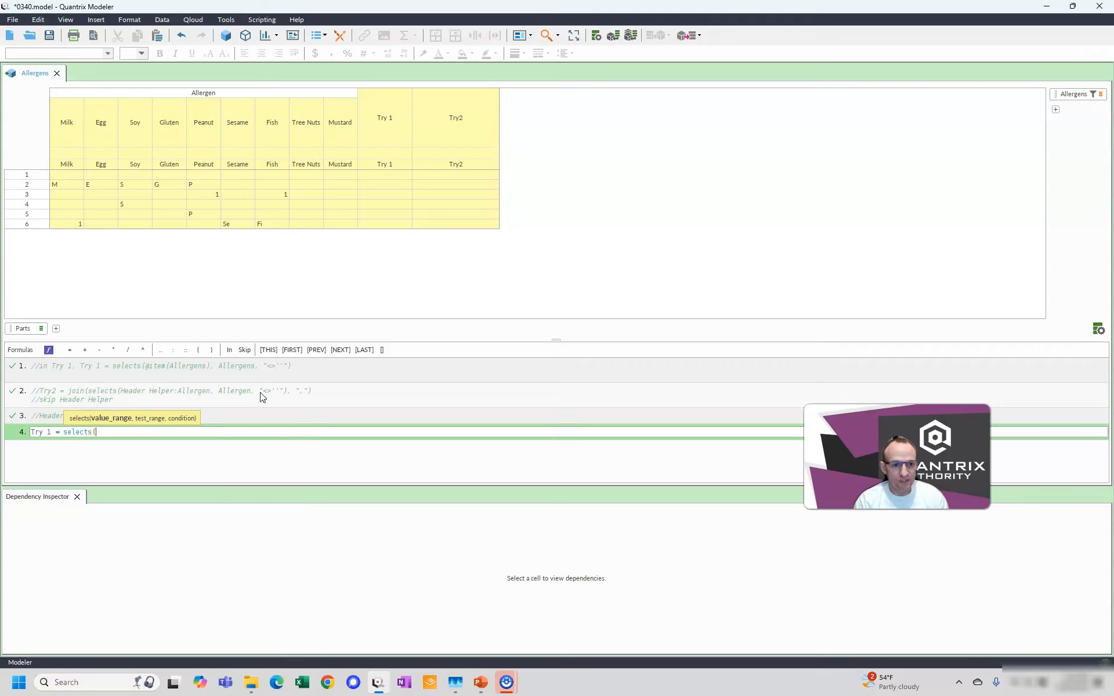
pyautogui.write('@')
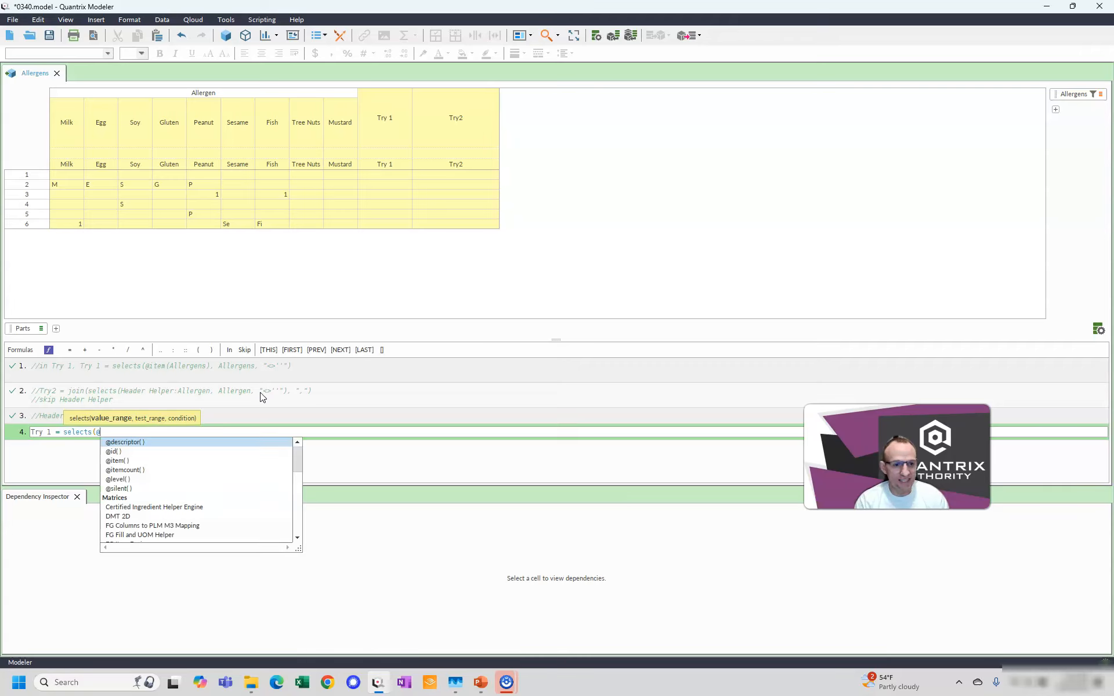
pyautogui.write('Allergens')
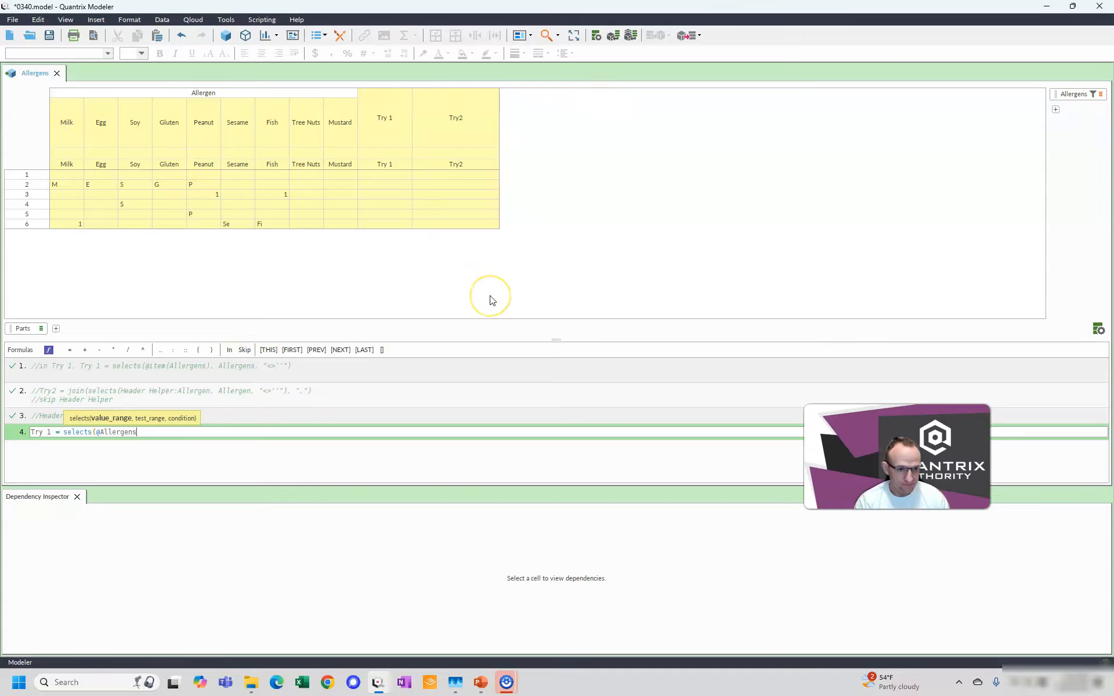
pyautogui.write(',')
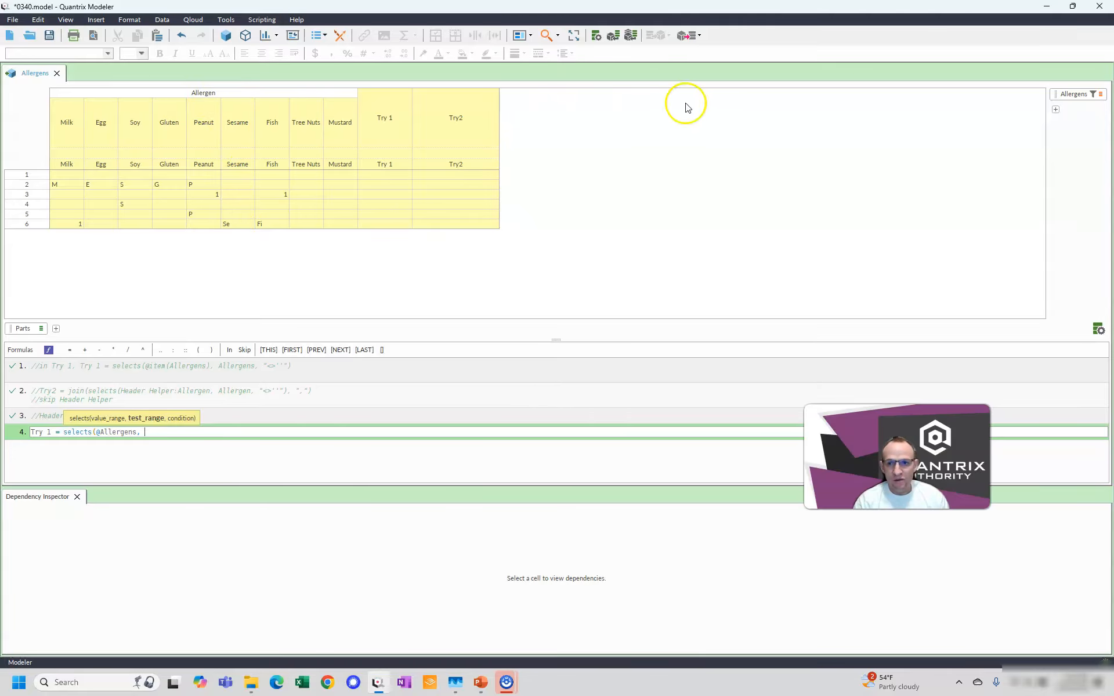
# Step: Complete the Try 1 formula with Allergens as the test range and "<>''" as the condition
pyautogui.write(' al')
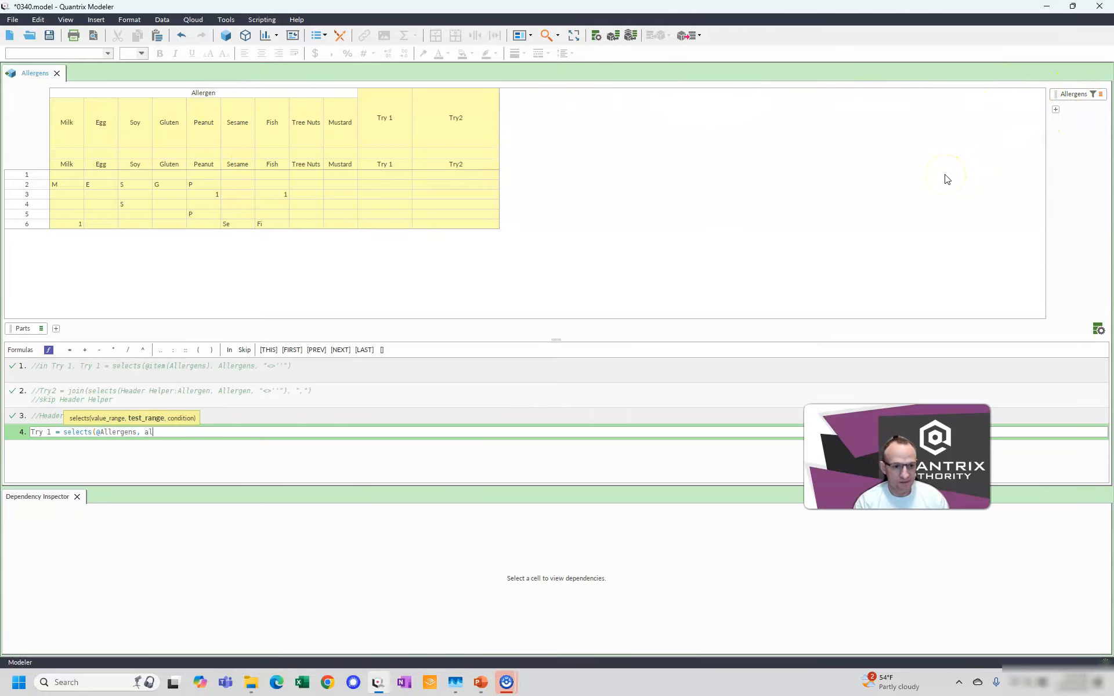
pyautogui.write('lerg')
pyautogui.press('Return')
pyautogui.write(', ')
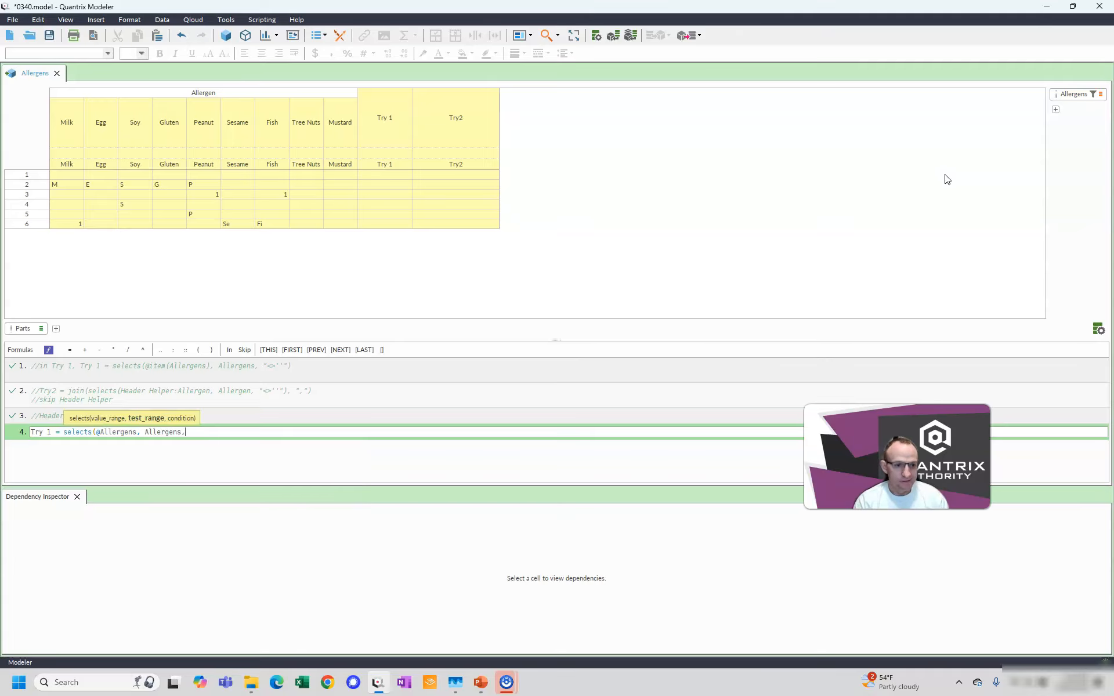
pyautogui.write("'")
pyautogui.press('BackSpace')
pyautogui.write('"<>\'')
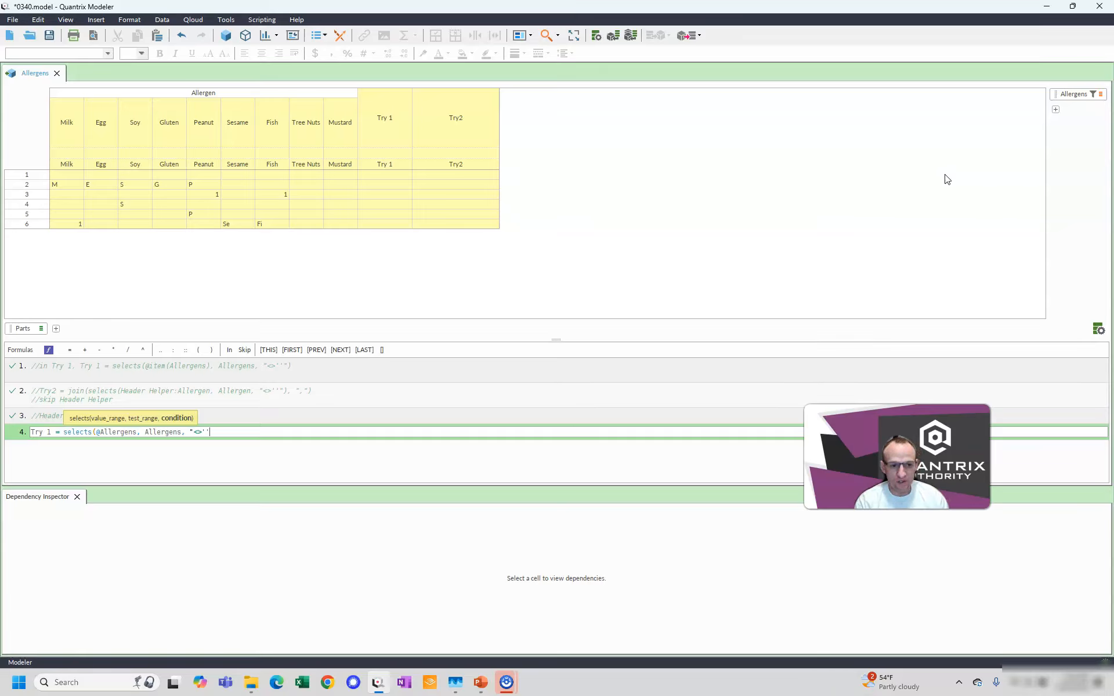
pyautogui.write('\'")')
pyautogui.press('Return')
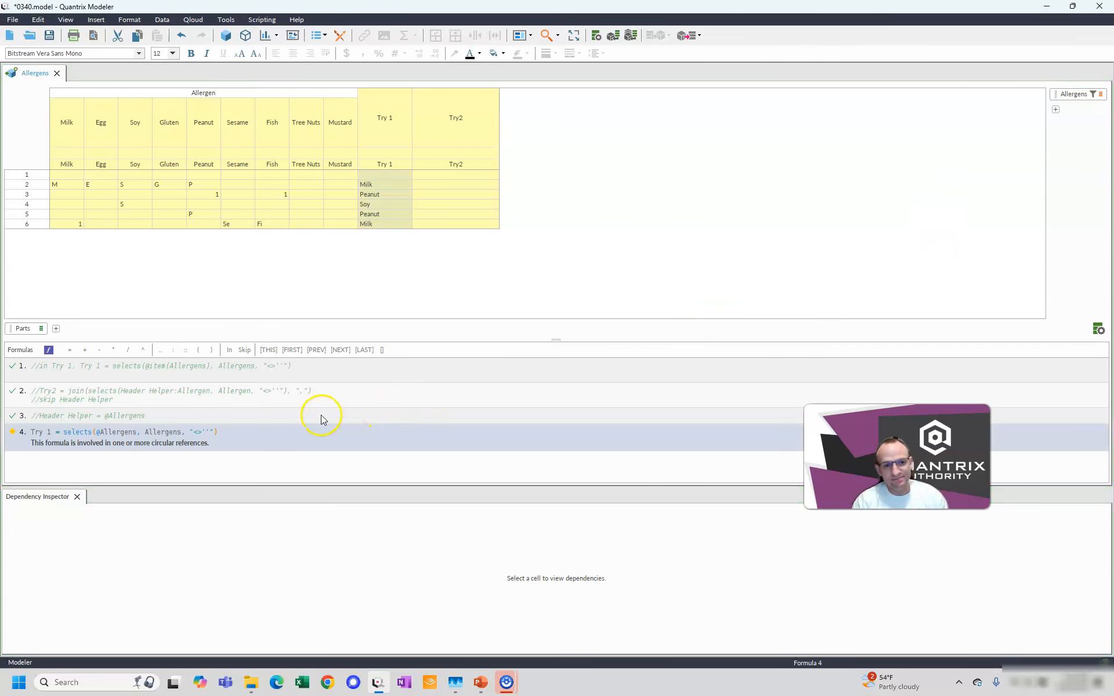
# Step: Inspect the dependencies of row 2's Milk, Egg and Try 1 cells, including the Try 1 formula and the Milk column
pyautogui.click(66, 185)
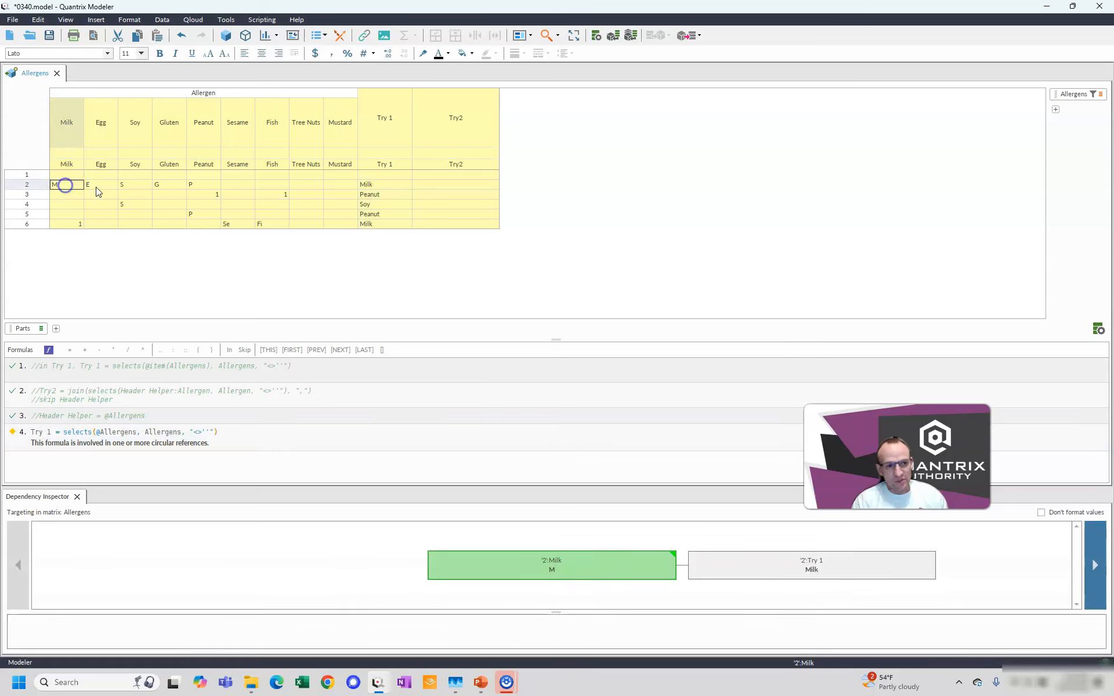
pyautogui.click(101, 185)
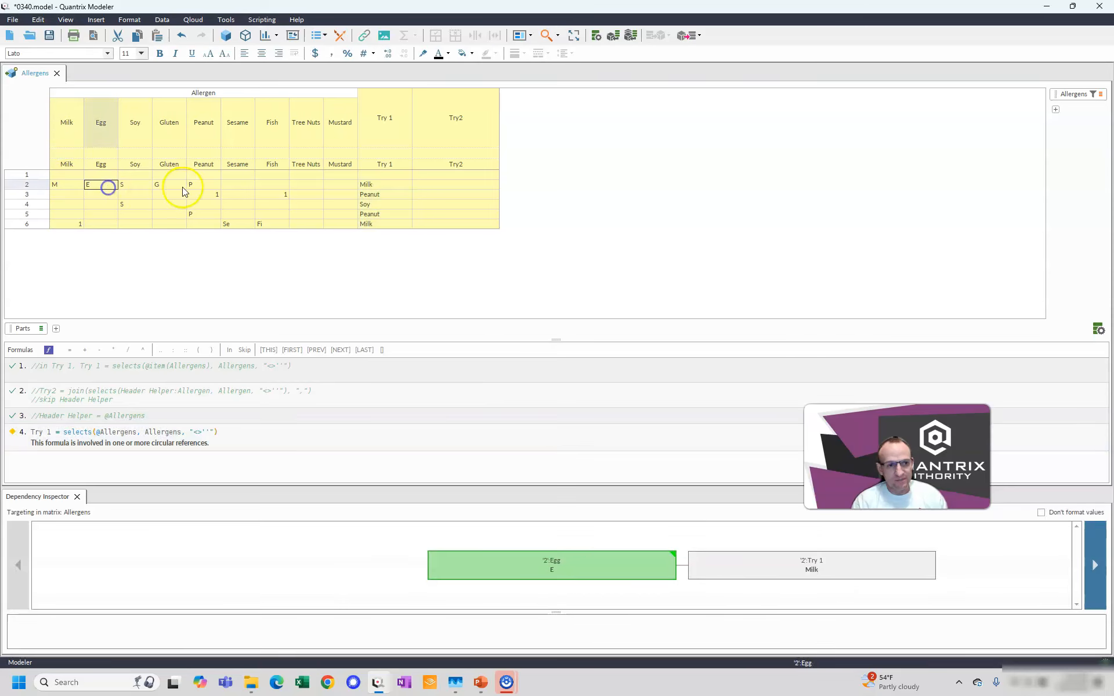
pyautogui.click(380, 195)
pyautogui.click(378, 186)
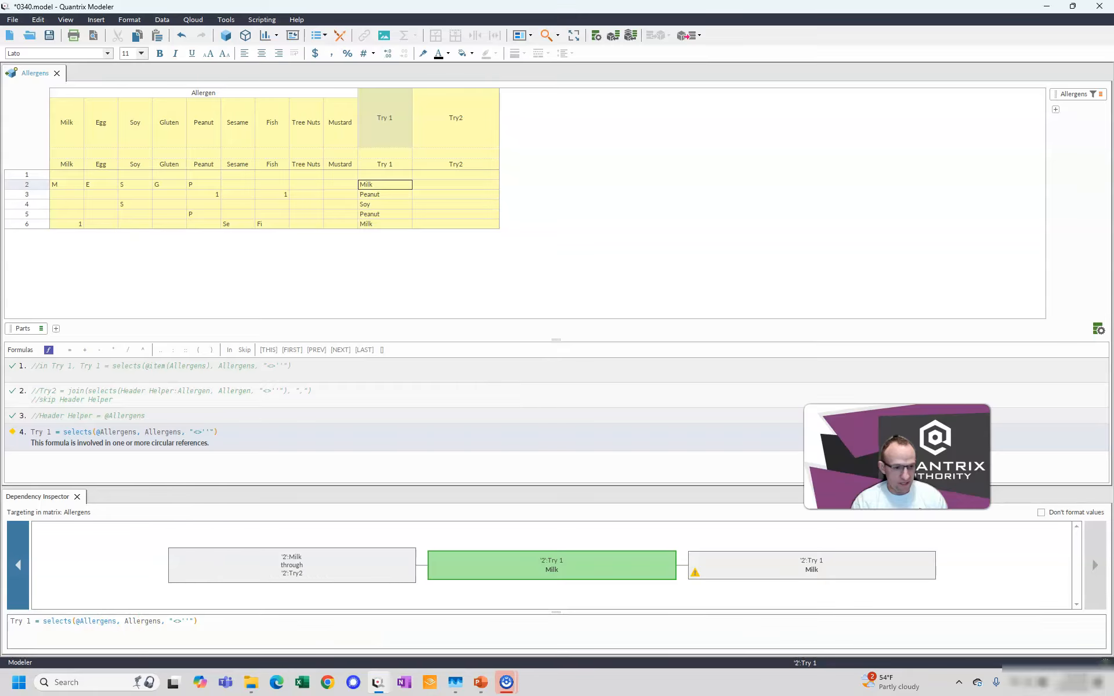
pyautogui.click(70, 622)
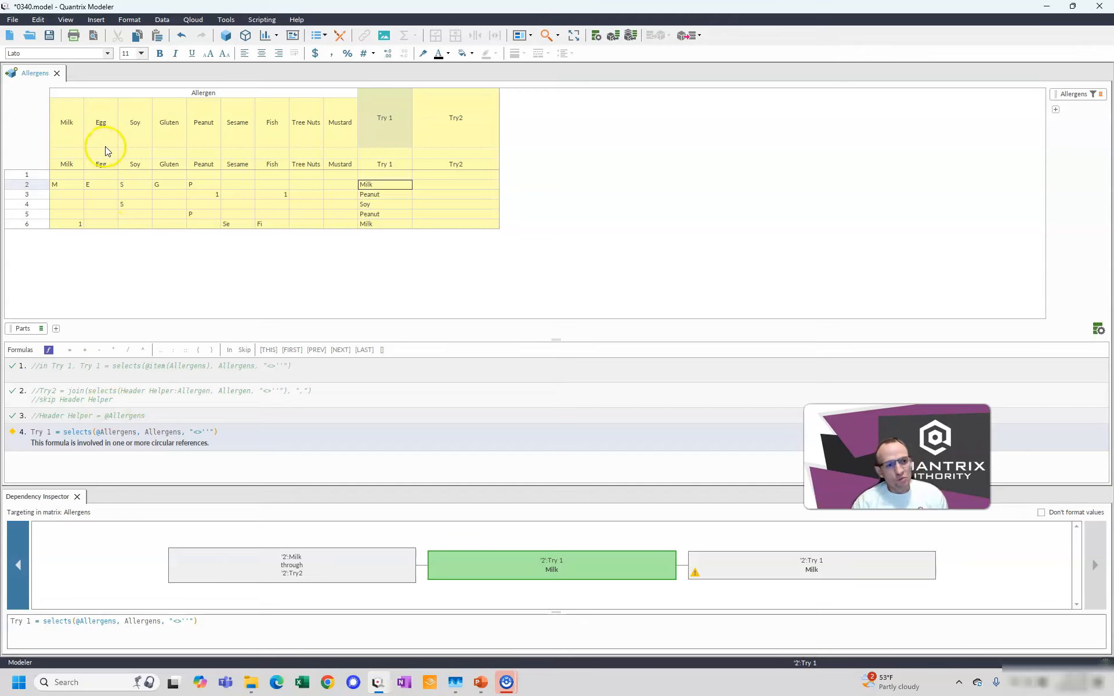
pyautogui.click(65, 121)
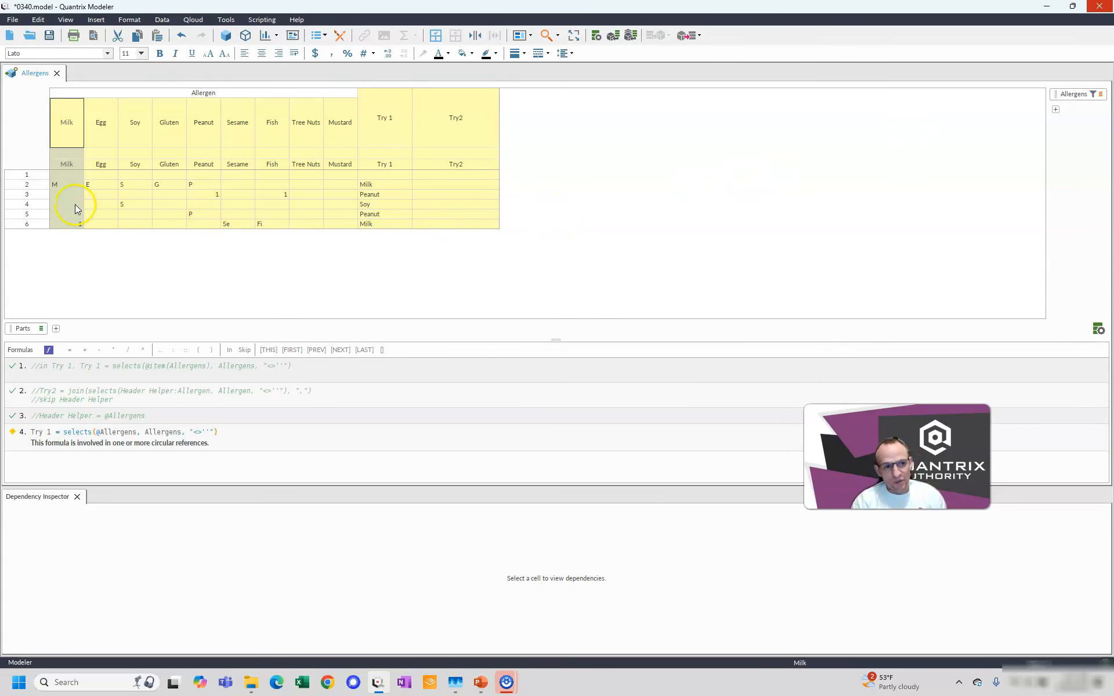
# Step: Add a new row item after row 1 and move it above row 1
pyautogui.click(29, 175)
pyautogui.press('Return')
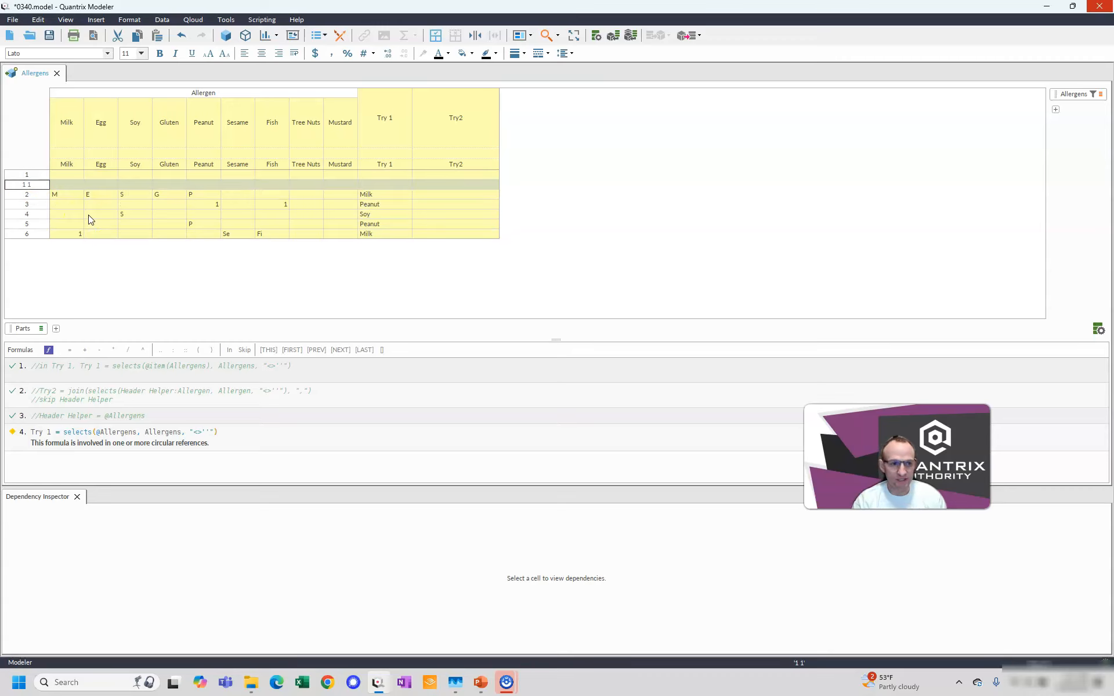
pyautogui.hotkey('alt', 'Up')
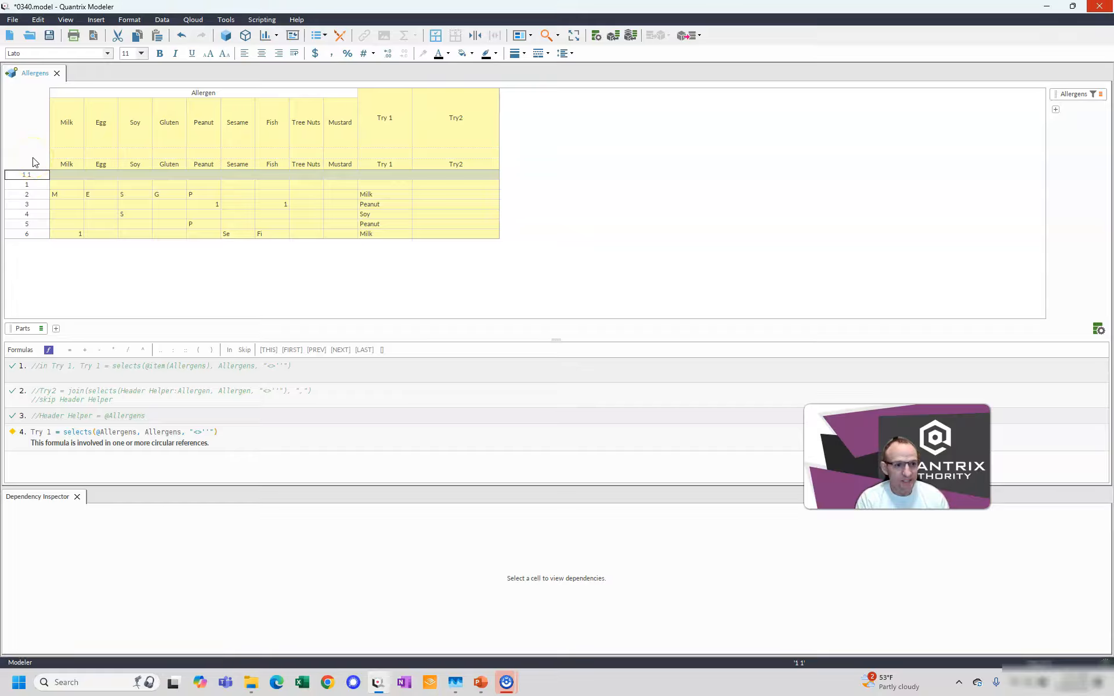
# Step: Name the new first row Allergens Utiltity
pyautogui.write('Header')
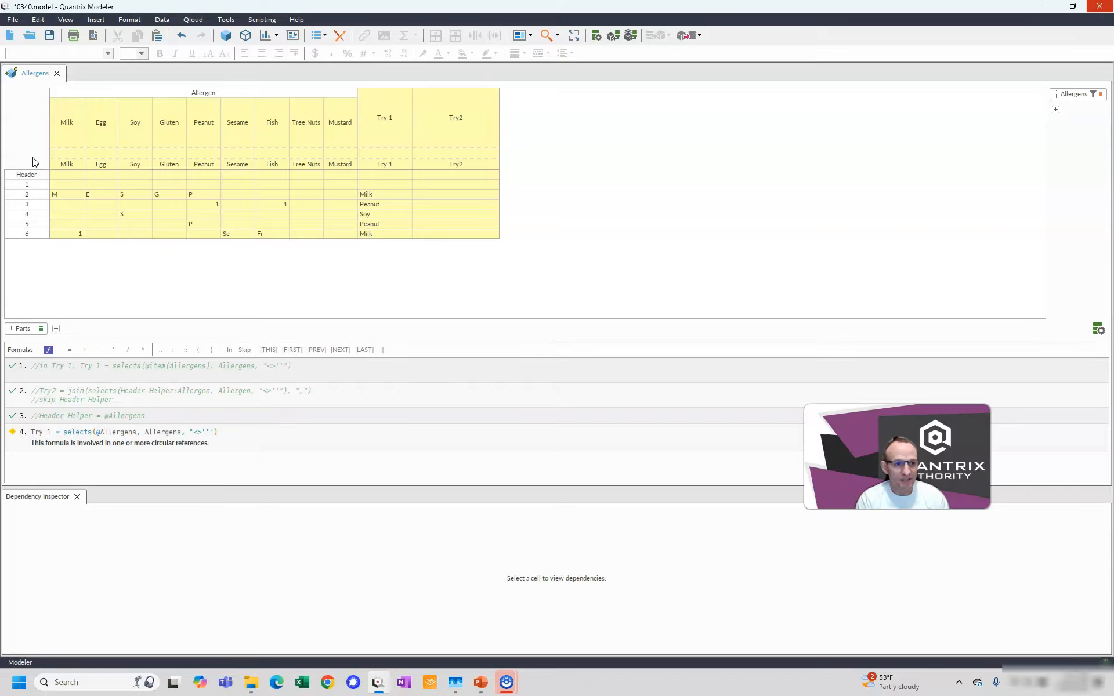
pyautogui.write(' Utility')
pyautogui.press('Home')
pyautogui.hotkey('ctrl', 'shift', 'Right')
pyautogui.write('Alle')
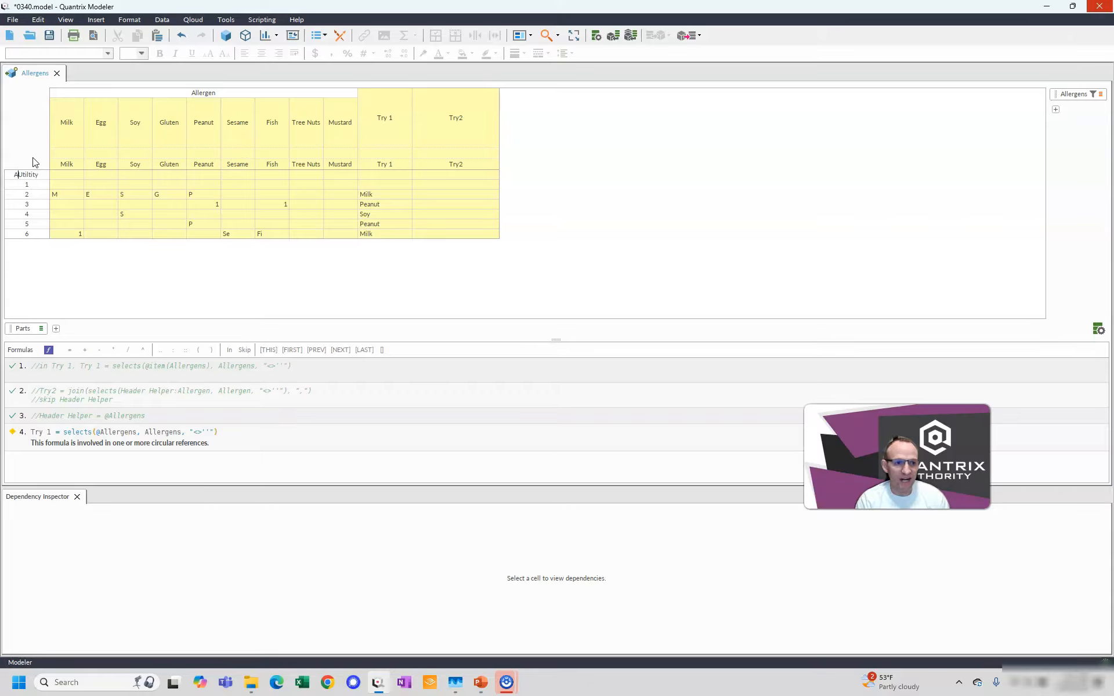
pyautogui.write('rgens')
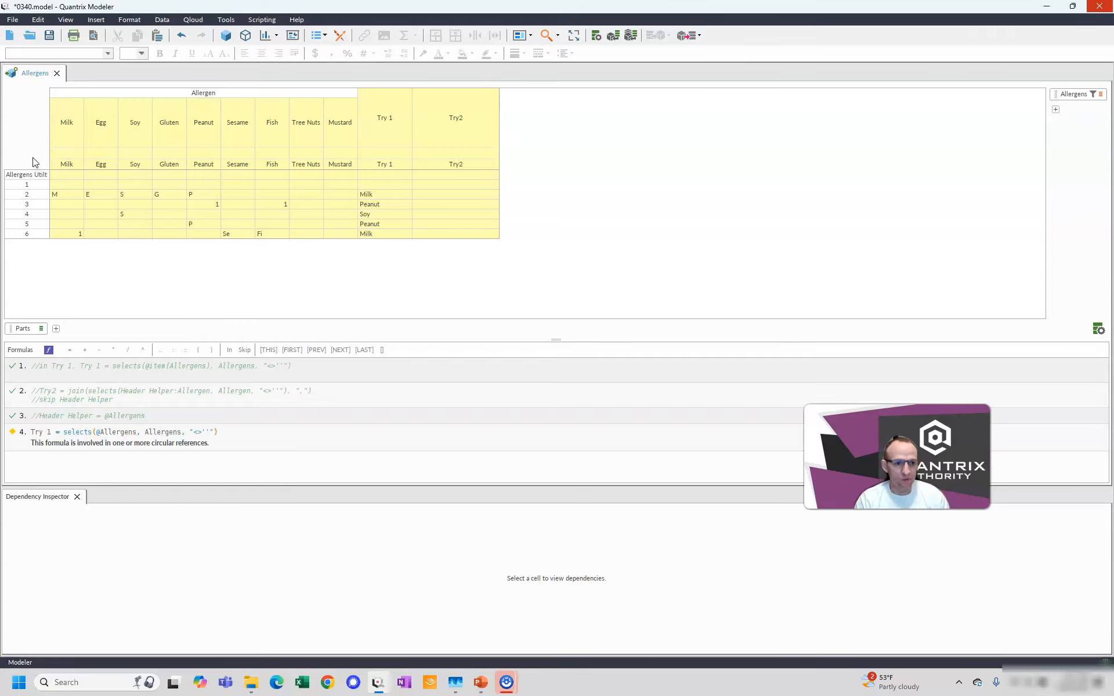
pyautogui.press('Return')
pyautogui.click(41, 175)
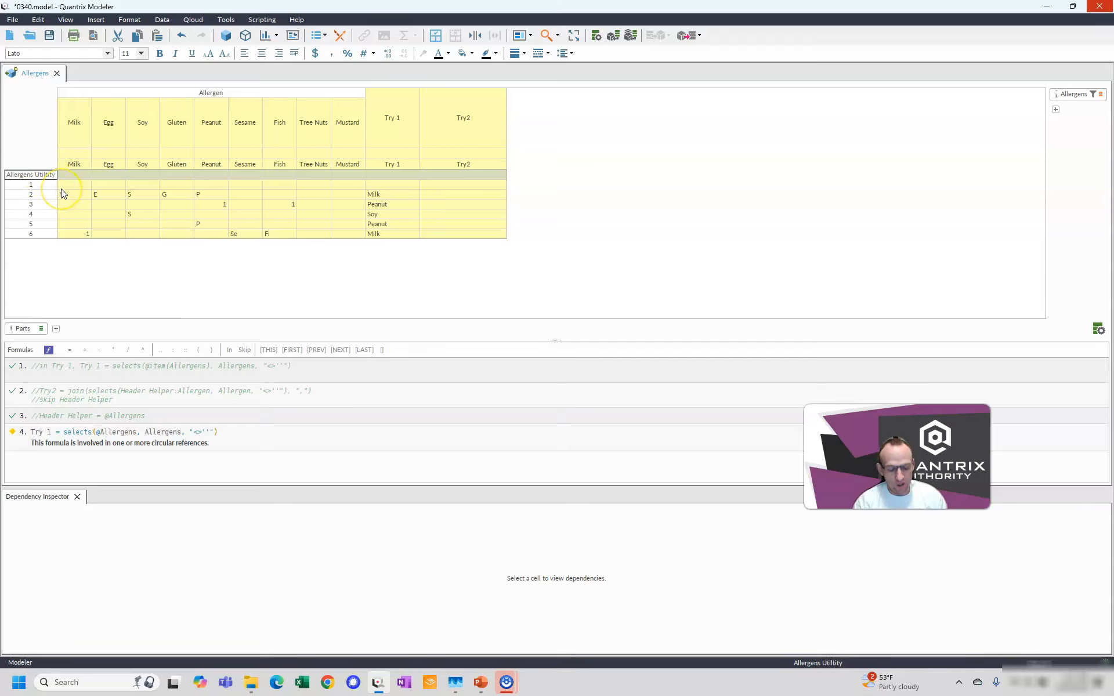
# Step: Start a new formula restricted to the Allergen group, with the Allergens Utiltity row as its target
pyautogui.click(123, 441)
pyautogui.write('in Allergen')
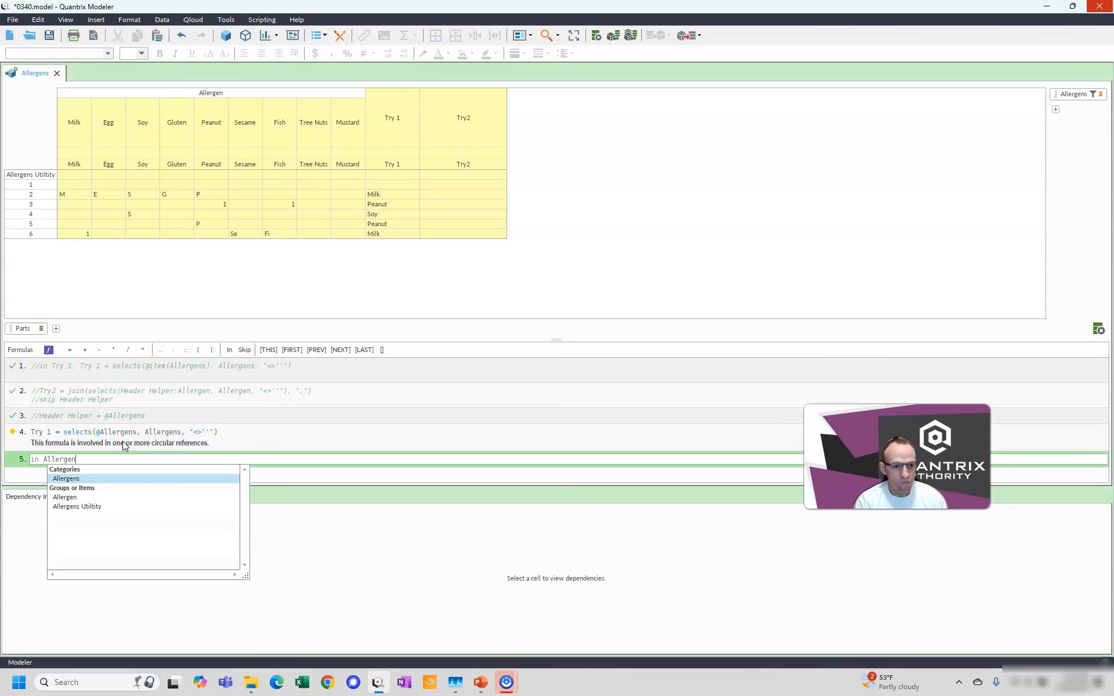
pyautogui.write(',:')
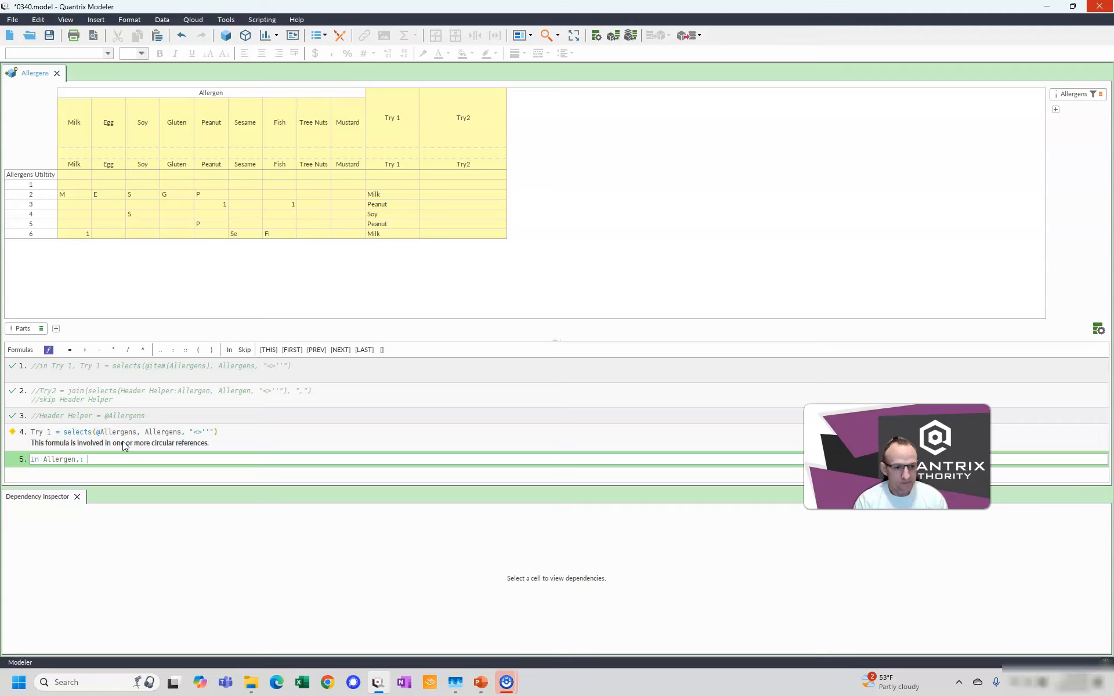
pyautogui.press('BackSpace')
pyautogui.press('BackSpace')
pyautogui.write('All')
pyautogui.press('Down')
pyautogui.press('Down')
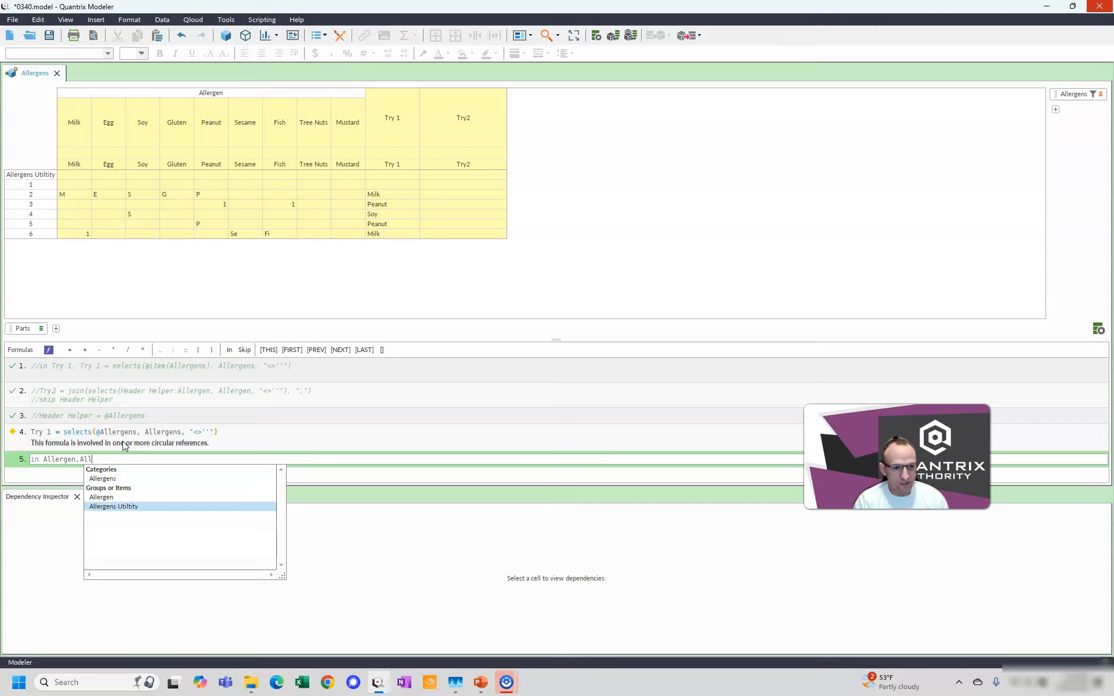
pyautogui.press('Return')
pyautogui.write('= @')
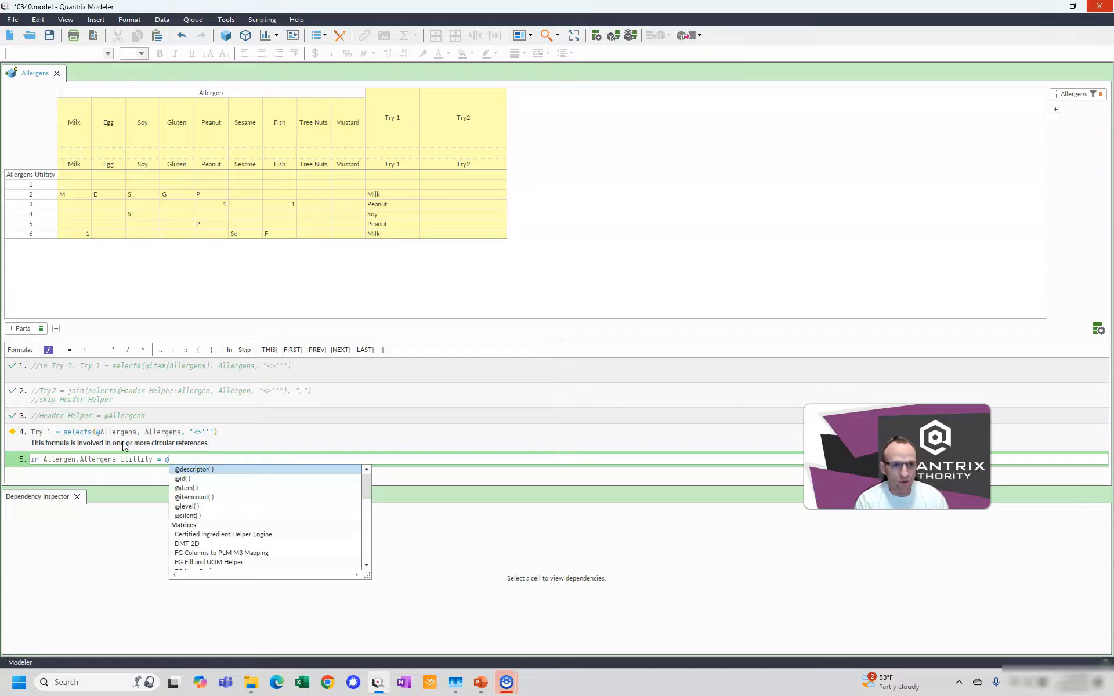
pyautogui.write('All')
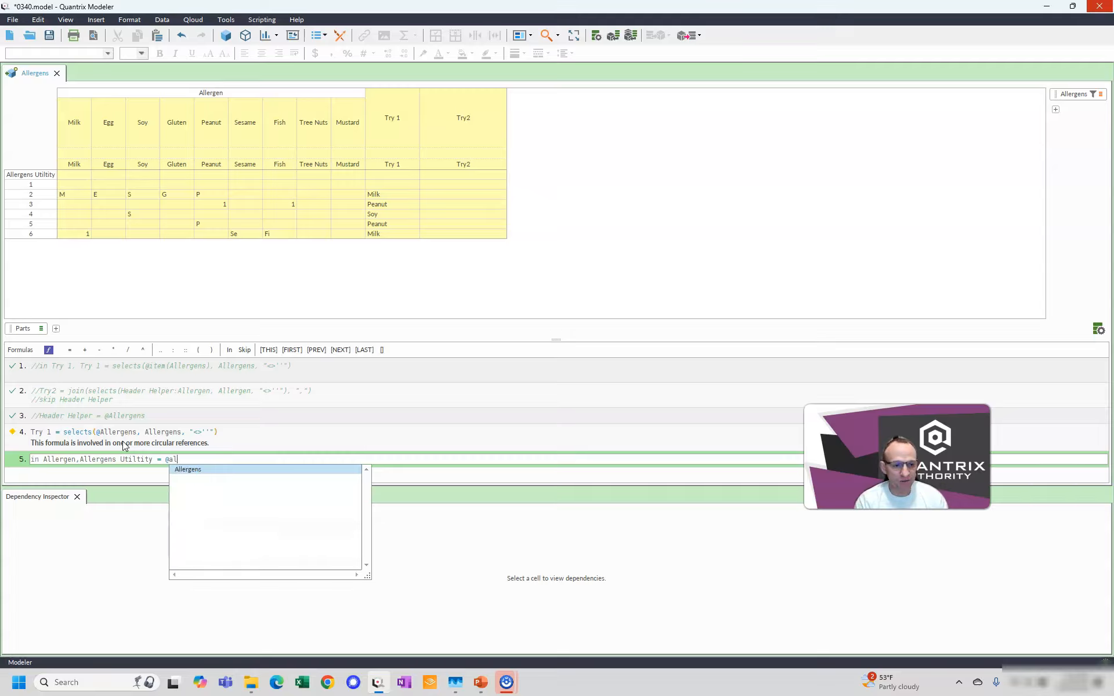
pyautogui.press('Return')
pyautogui.press('Return')
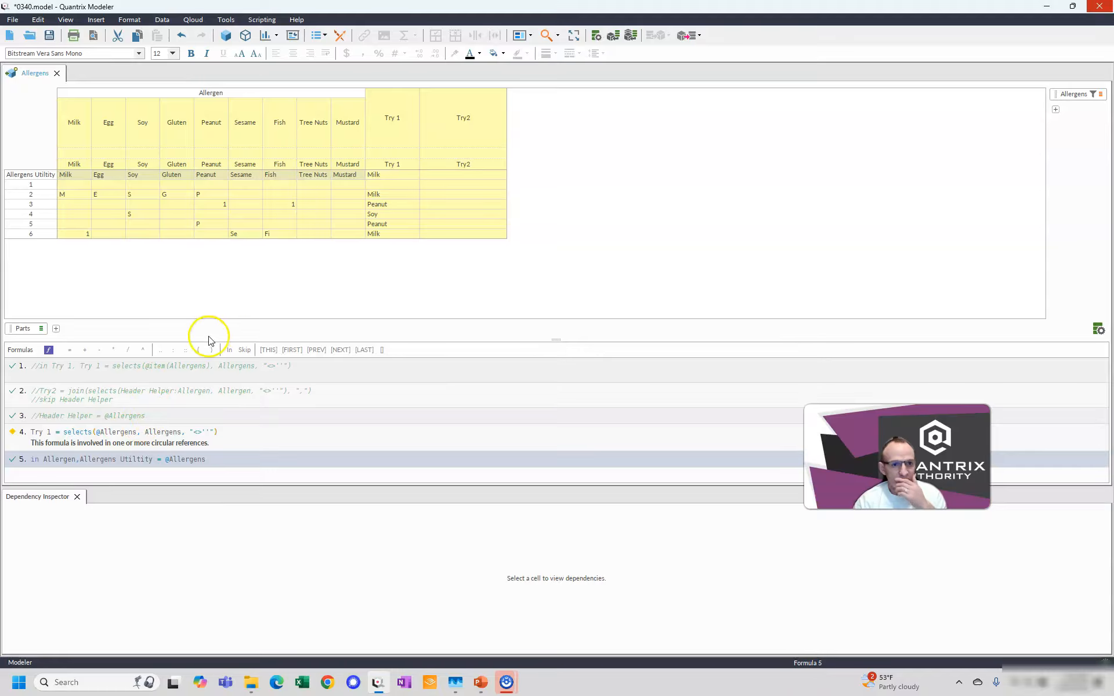
# Step: Inspect the Milk, Egg and Soy cells of the Allergens Utiltity row and their dependencies
pyautogui.click(71, 178)
pyautogui.moveTo(71, 176); pyautogui.dragTo(137, 174)
pyautogui.click(70, 176)
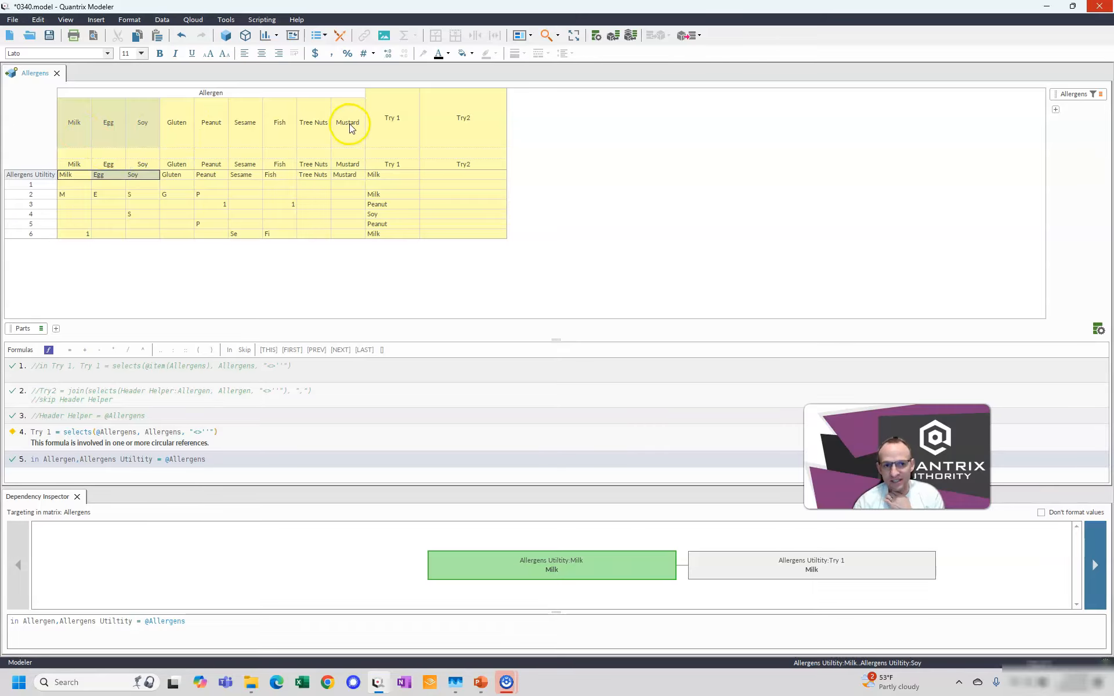
# Step: Start a selects formula for Try2 with Allergens Utiltity:Allergen as the value range
pyautogui.click(472, 117)
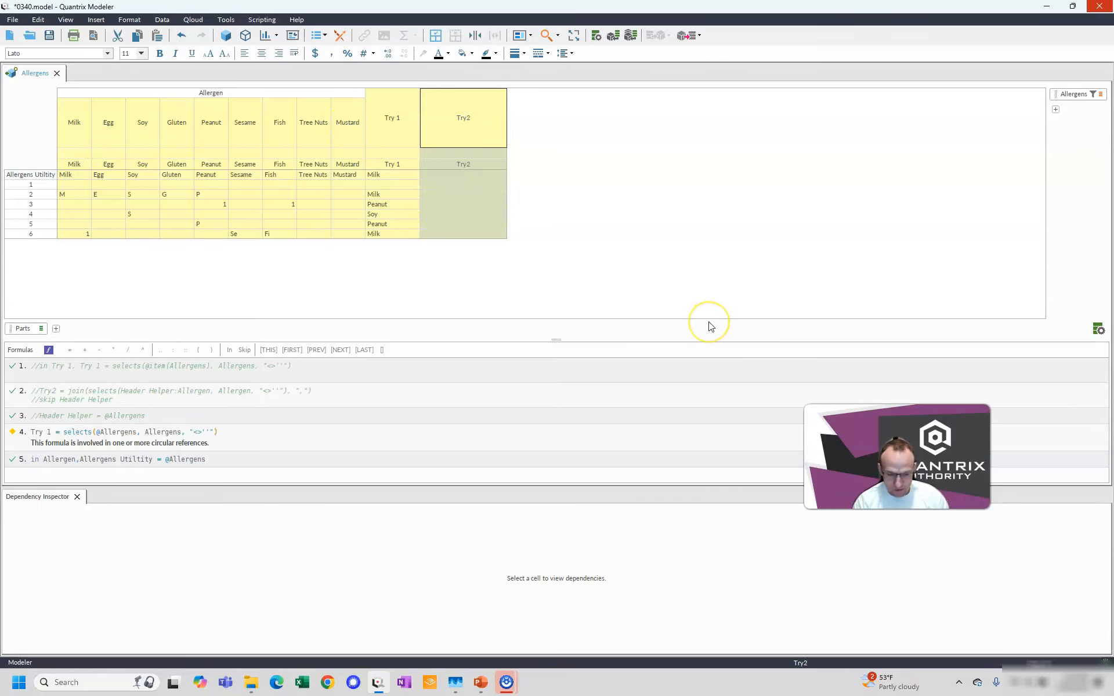
pyautogui.write('=')
pyautogui.write('selects(')
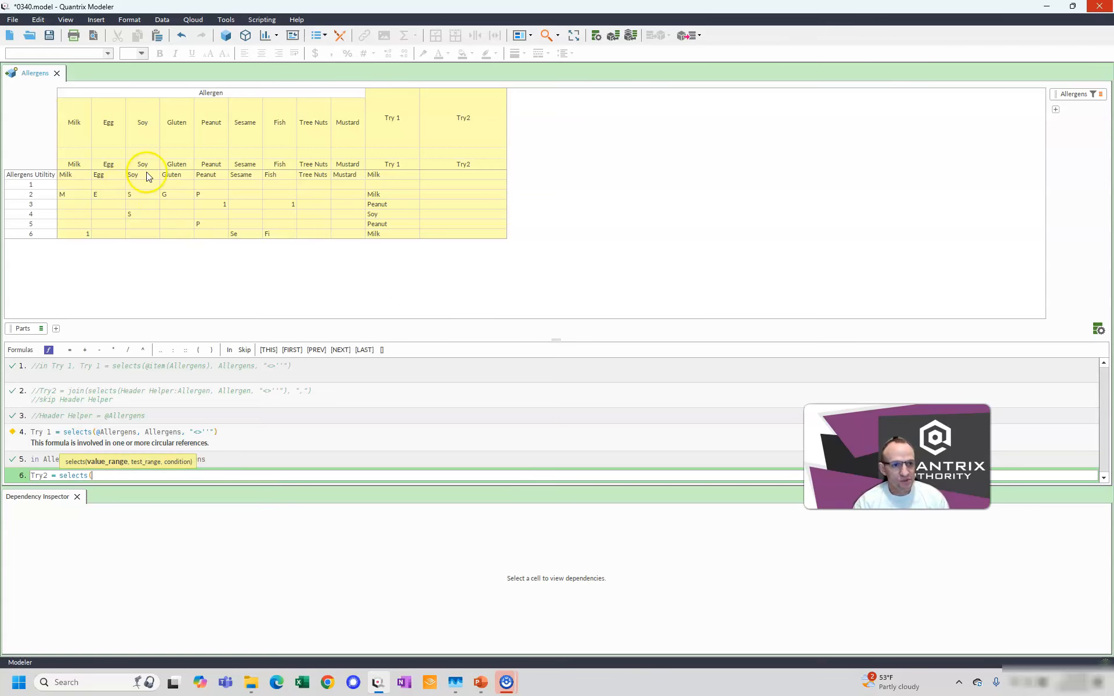
pyautogui.click(43, 177)
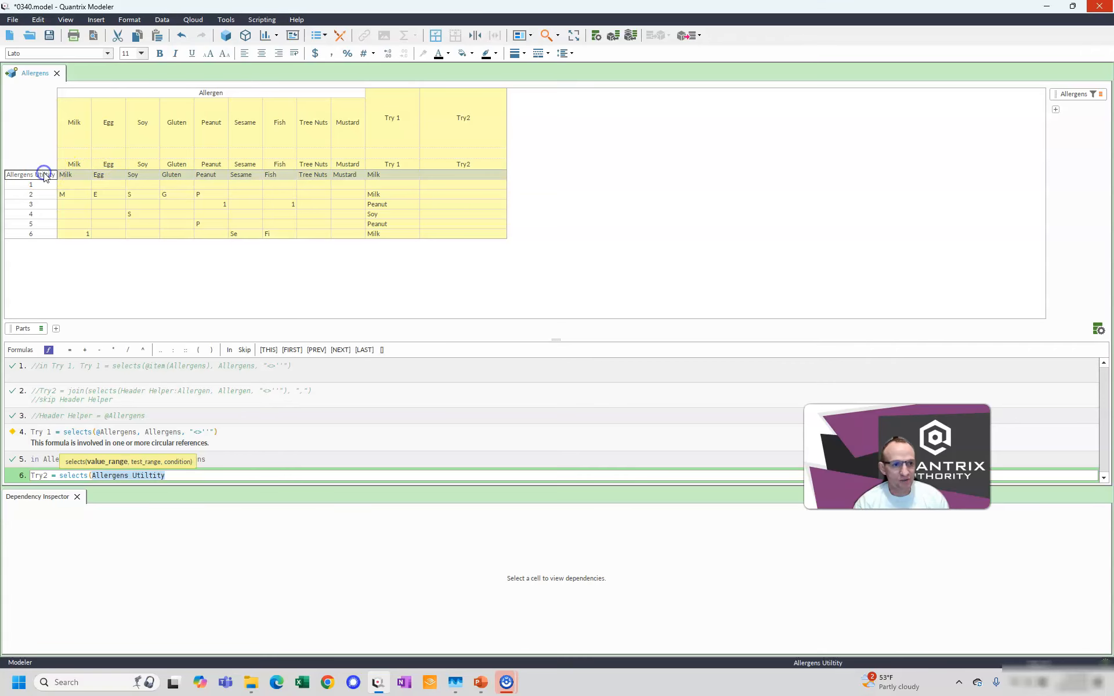
pyautogui.click(109, 94)
pyautogui.write(',')
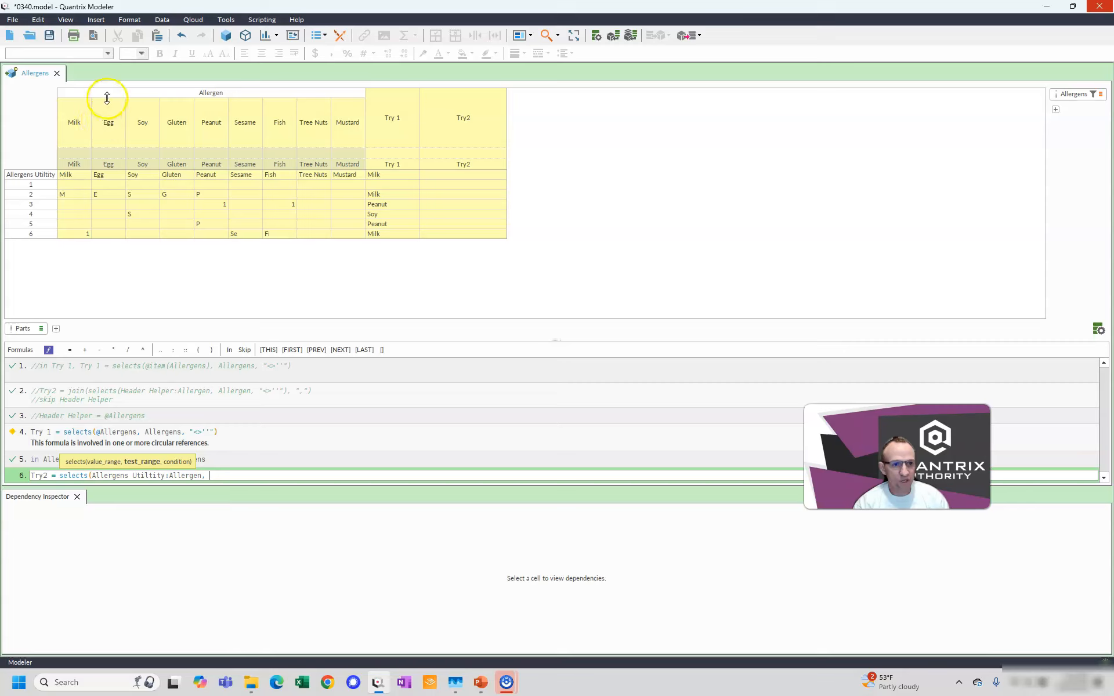
# Step: Complete the Try2 formula with the Allergen group as the test range and "<>''" as the condition
pyautogui.click(107, 95)
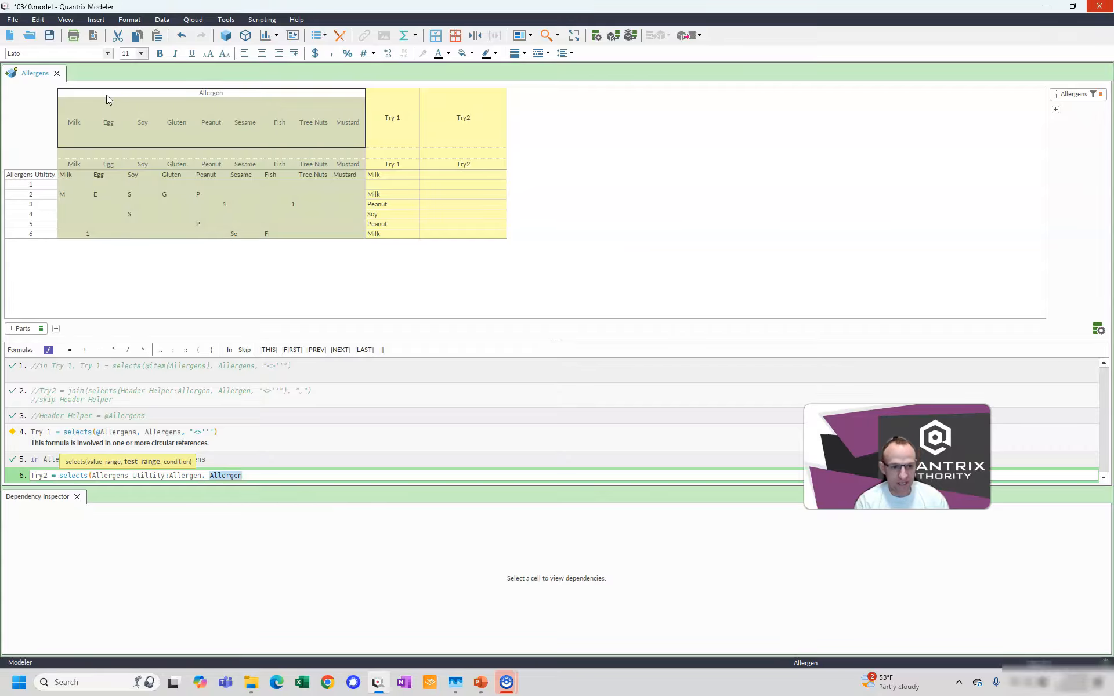
pyautogui.write(', "')
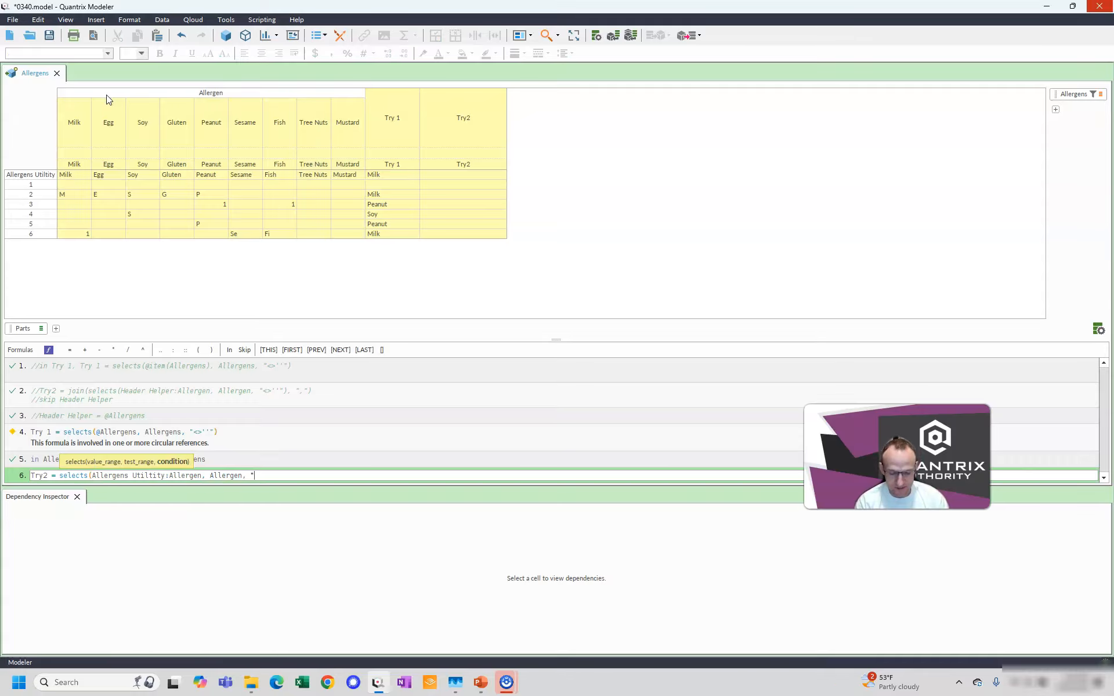
pyautogui.write('<>')
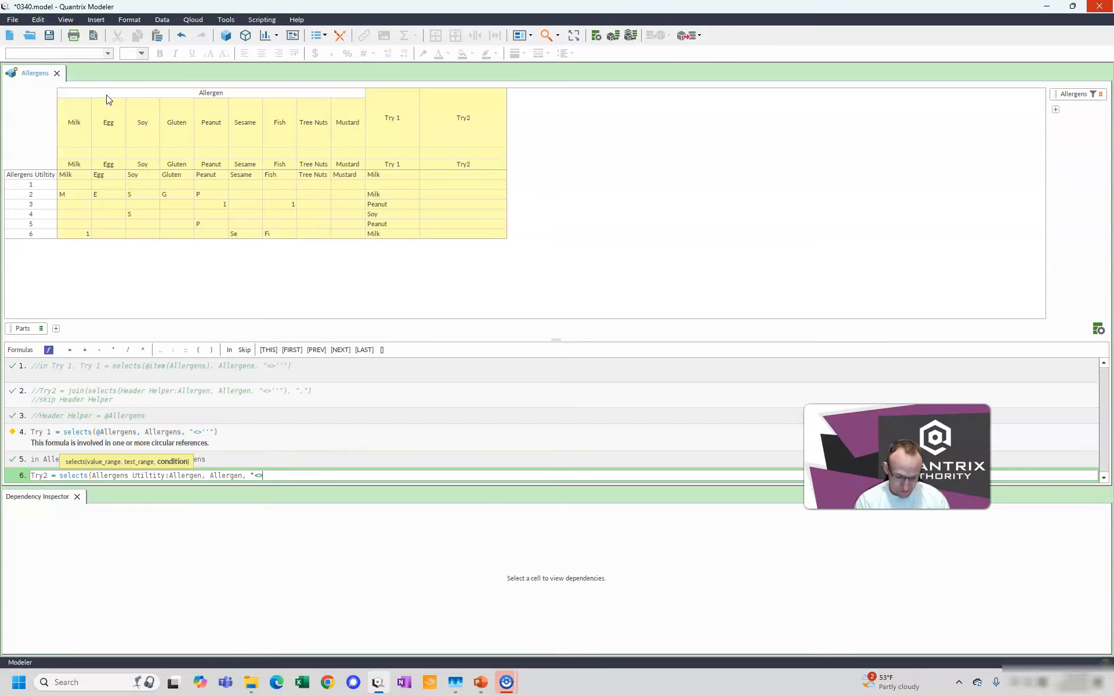
pyautogui.write('\'\'"')
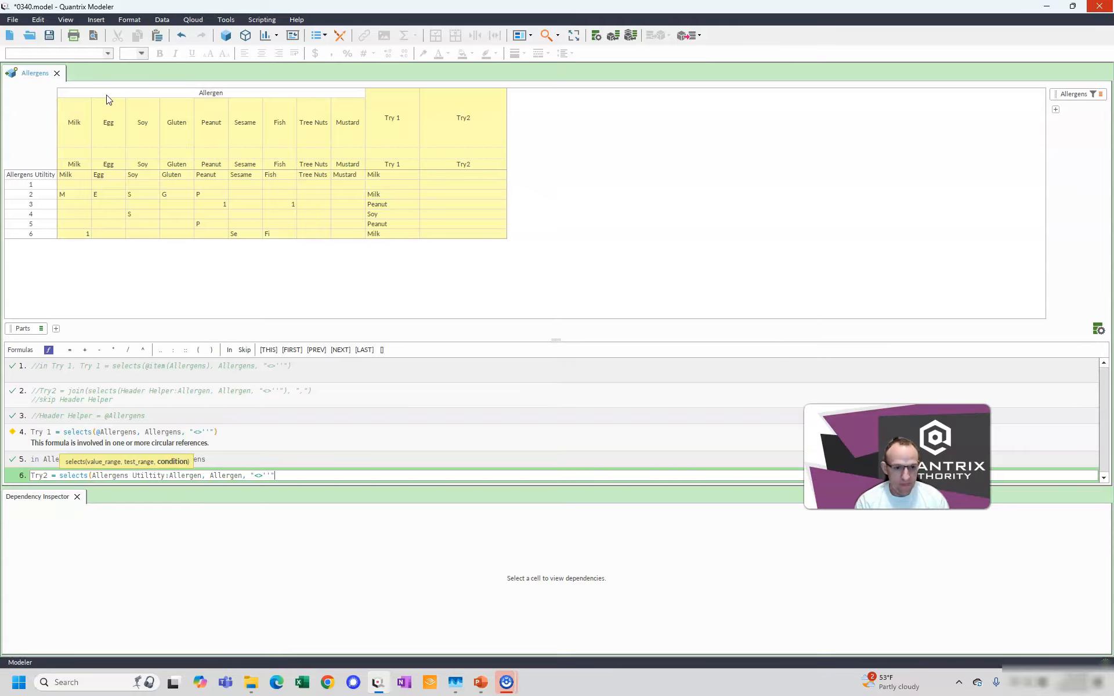
pyautogui.write(')')
pyautogui.press('Return')
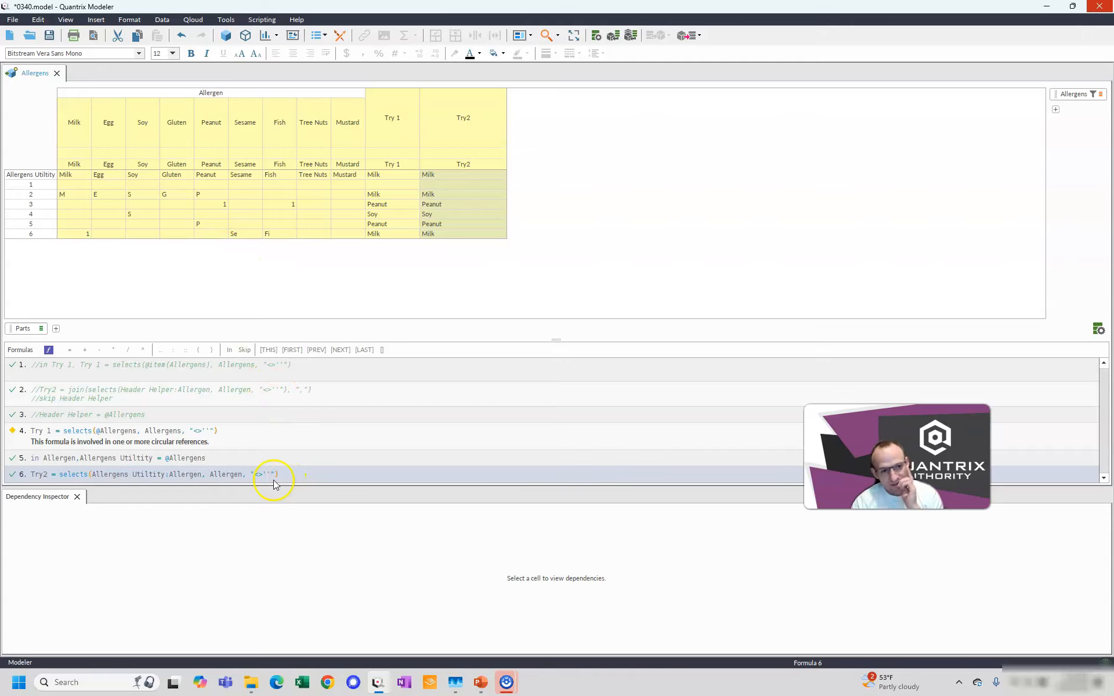
# Step: Inspect the dependencies of row 2's Try2 cell, including the formula's value range and the full selects result
pyautogui.click(437, 200)
pyautogui.moveTo(110, 627)
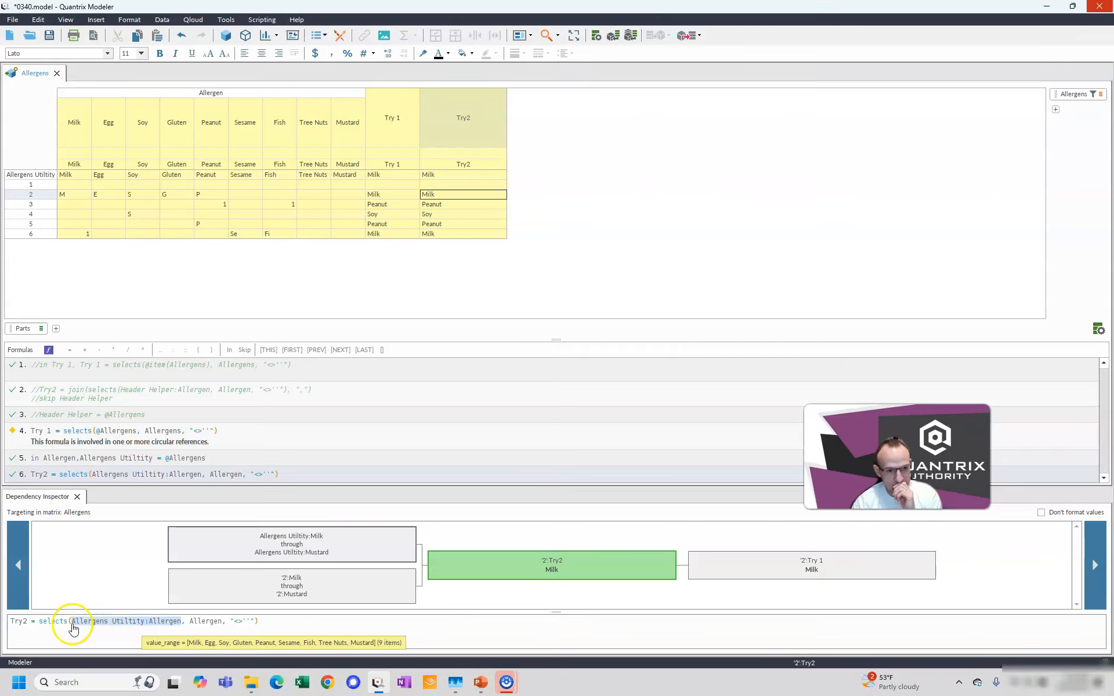
pyautogui.moveTo(69, 624)
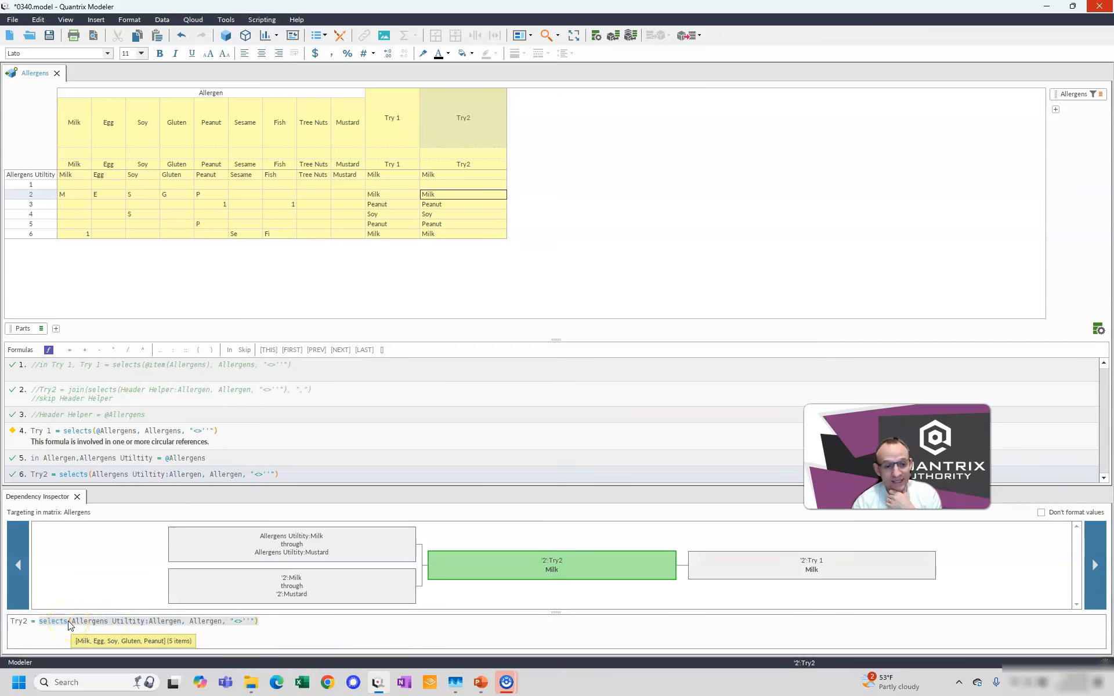
# Step: Wrap the Try2 selects expression in join with "," as the separator, and widen the Try2 column to fit the lists
pyautogui.click(60, 474)
pyautogui.write('join(')
pyautogui.press('End')
pyautogui.write(', ",")')
pyautogui.press('Return')
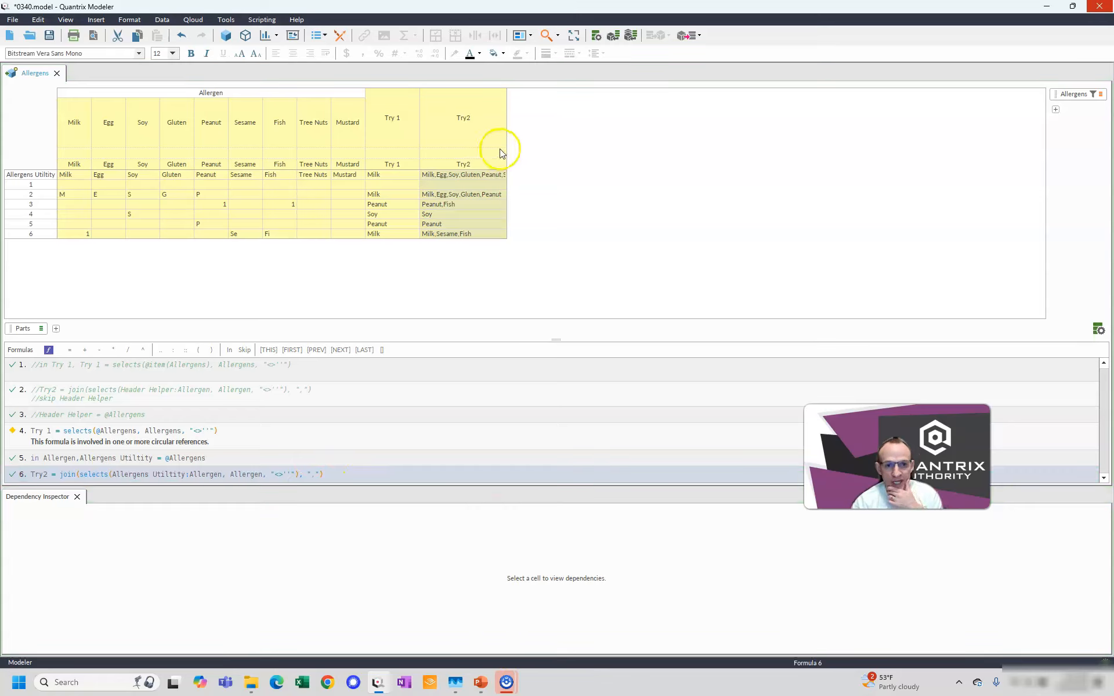
pyautogui.moveTo(508, 151); pyautogui.dragTo(590, 157)
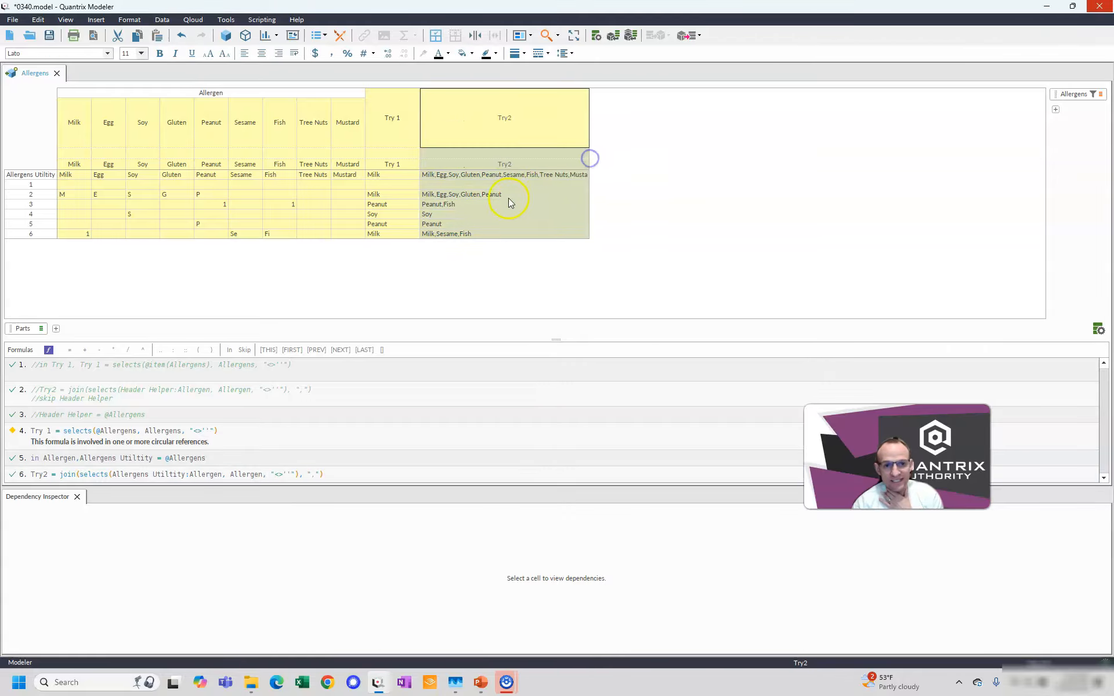